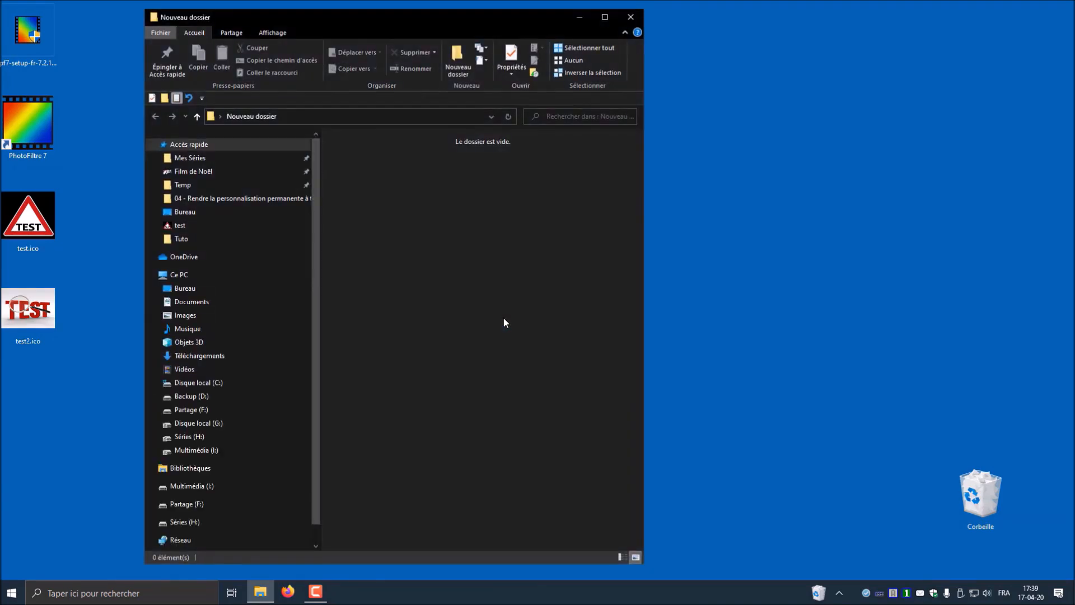
Reposition the Nouveau dossier window to uncover the desktop items and move the test folder from the desktop into it
left_click_drag(481, 27, 894, 23)
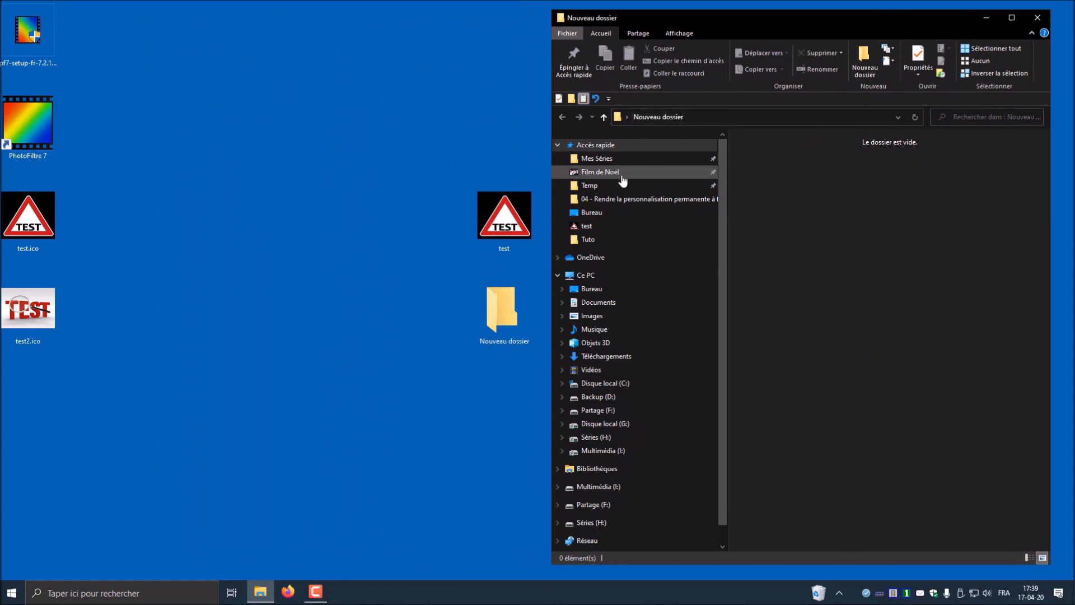
left_click_drag(492, 227, 766, 224)
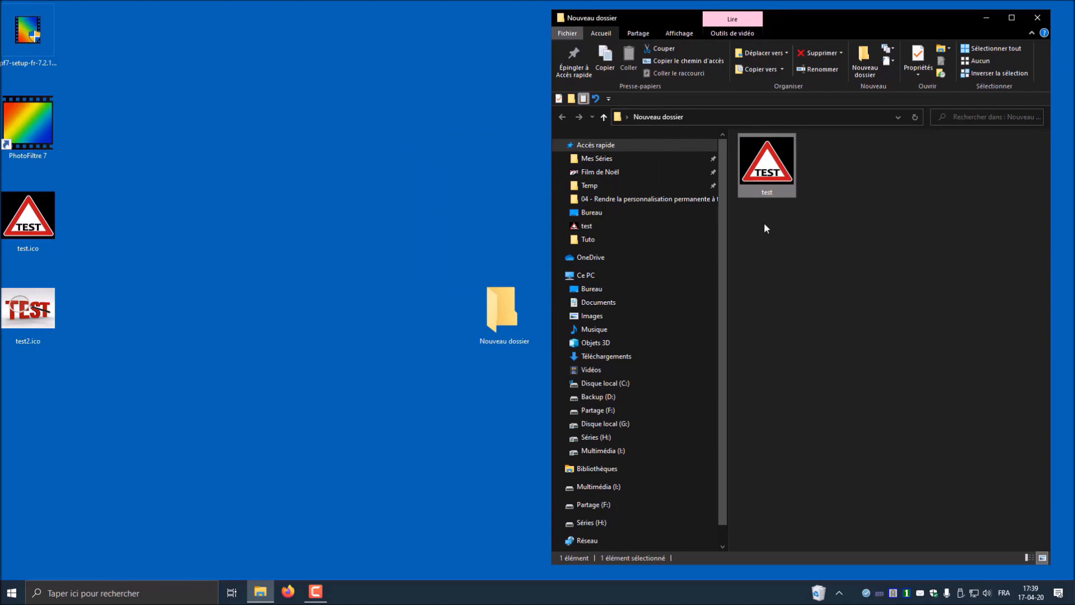
Delete test.ico from the desktop and refresh the Nouveau dossier contents
right_click(19, 211)
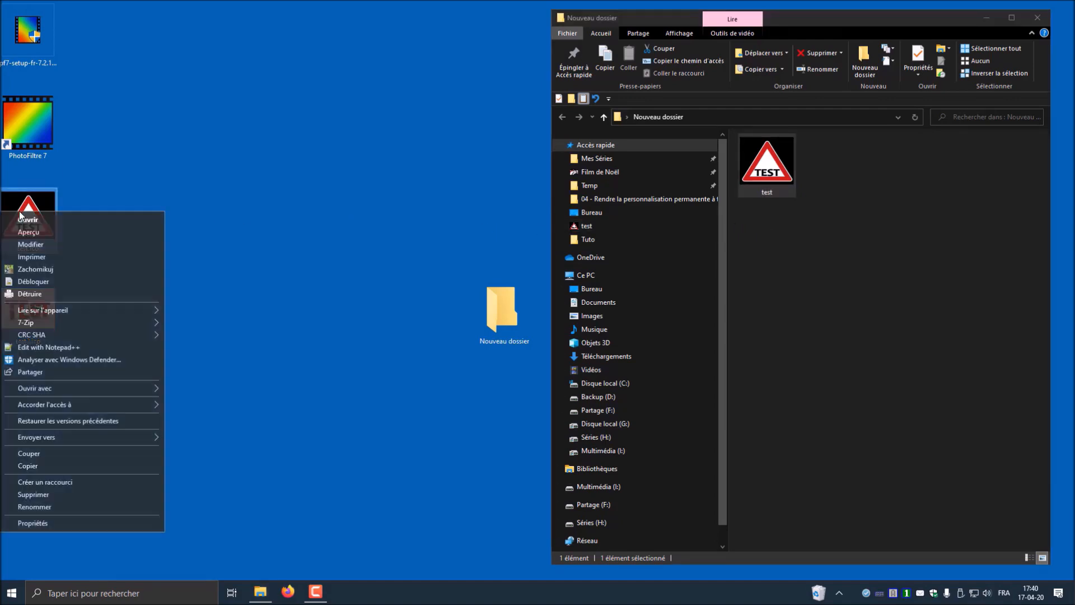
left_click(45, 493)
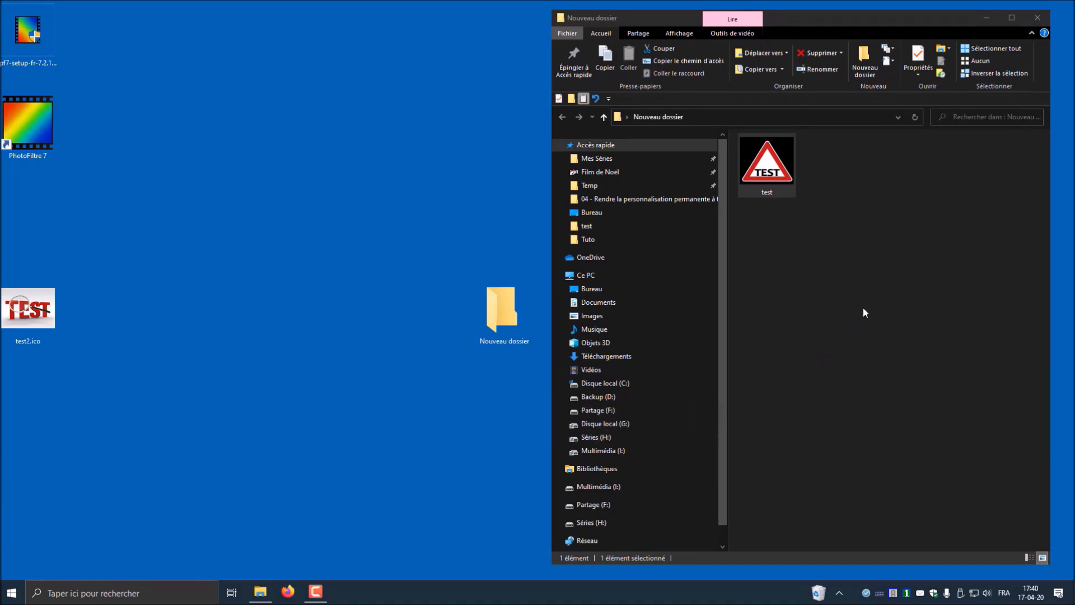
right_click(865, 256)
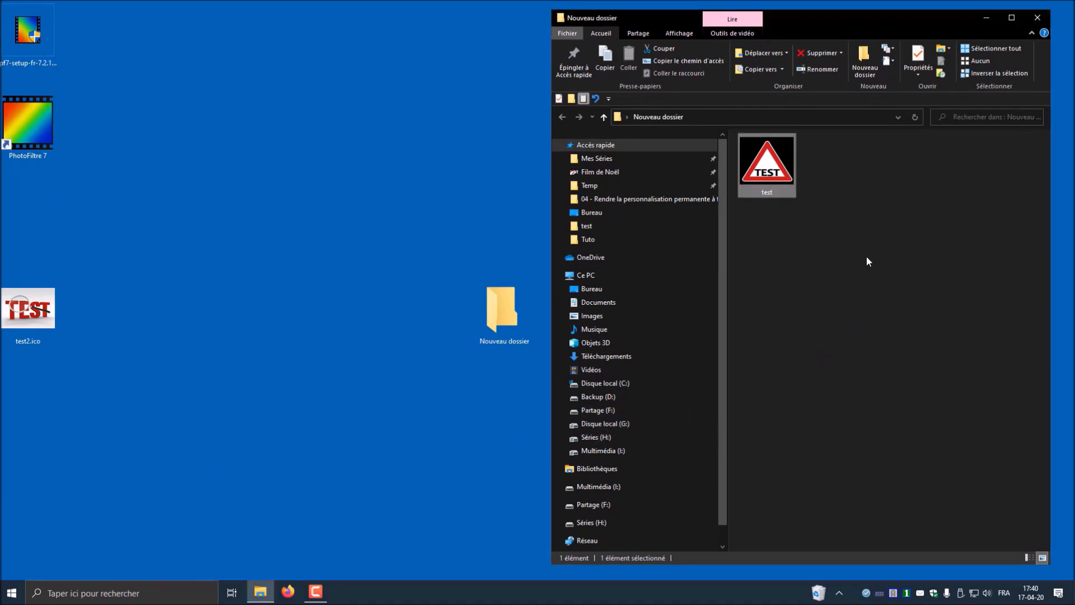
left_click(849, 303)
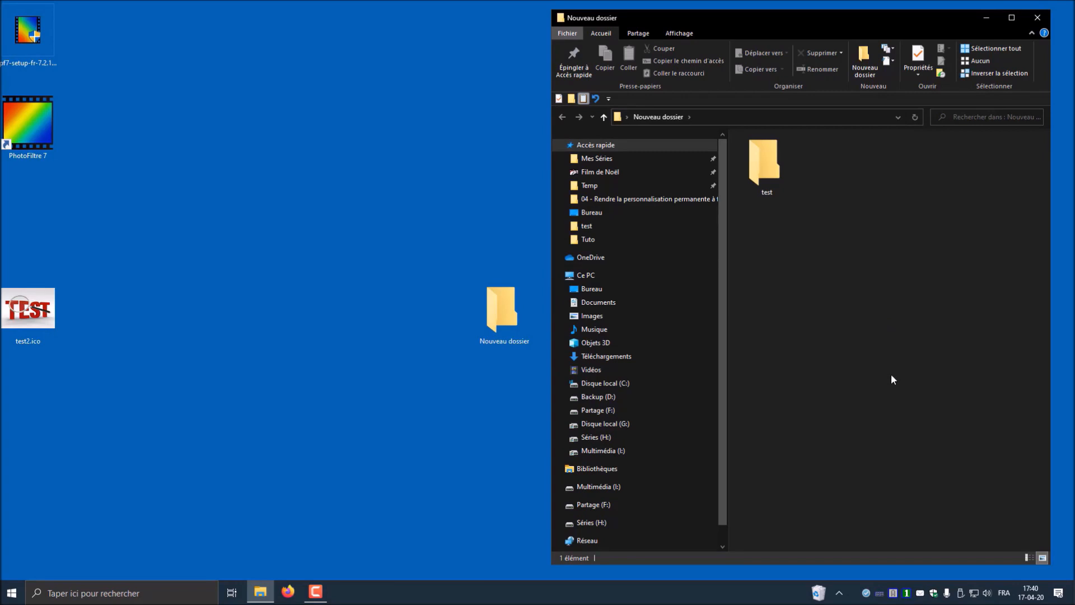
Restore test.ico from the Recycle Bin and refresh the Nouveau dossier contents
right_click(819, 592)
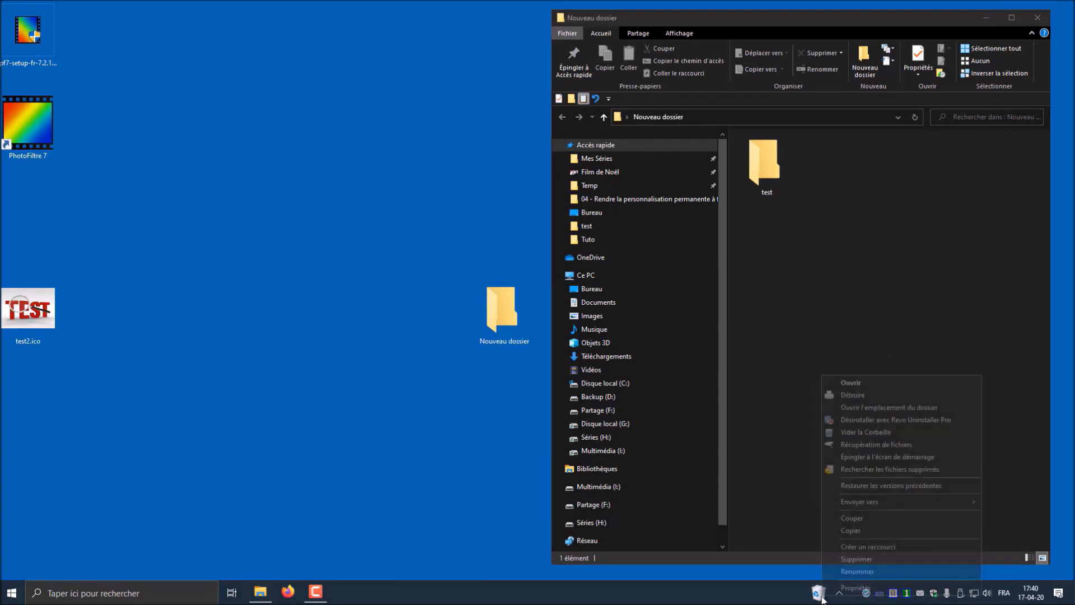
left_click(848, 381)
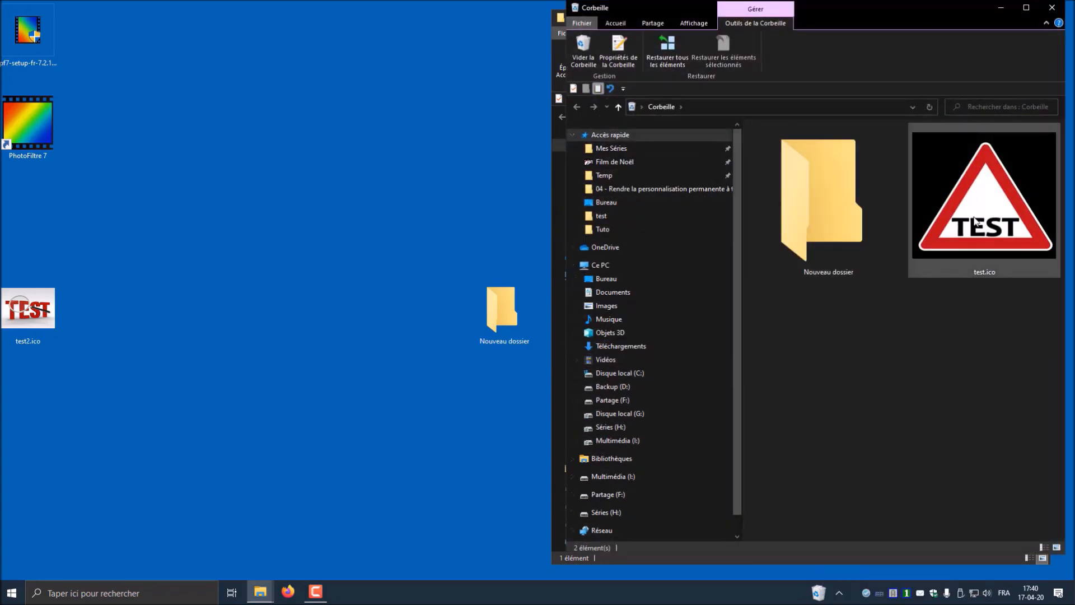
right_click(974, 218)
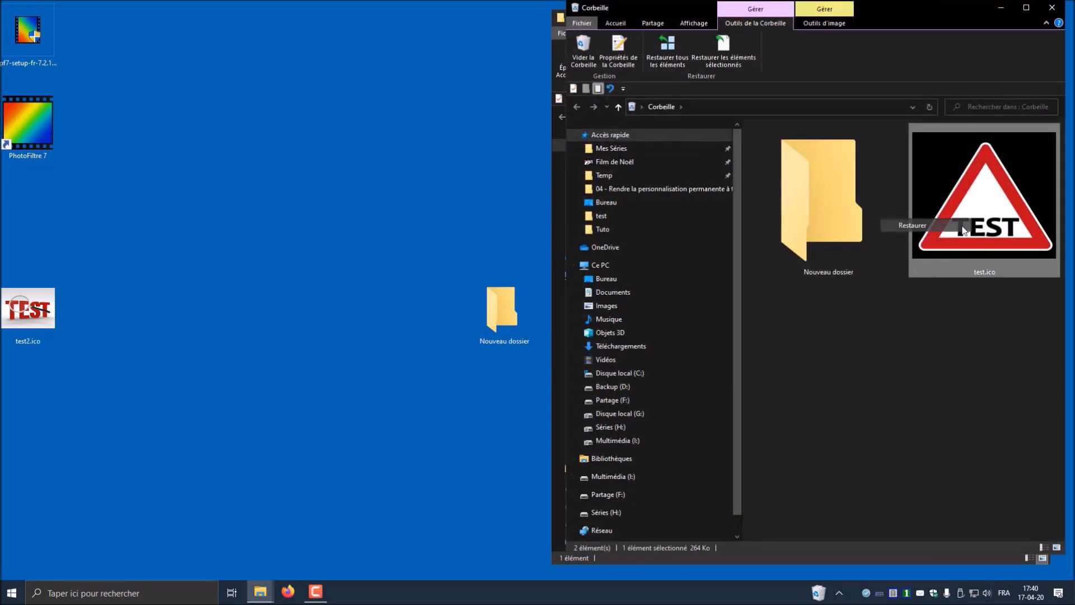
left_click(965, 227)
left_click(1049, 8)
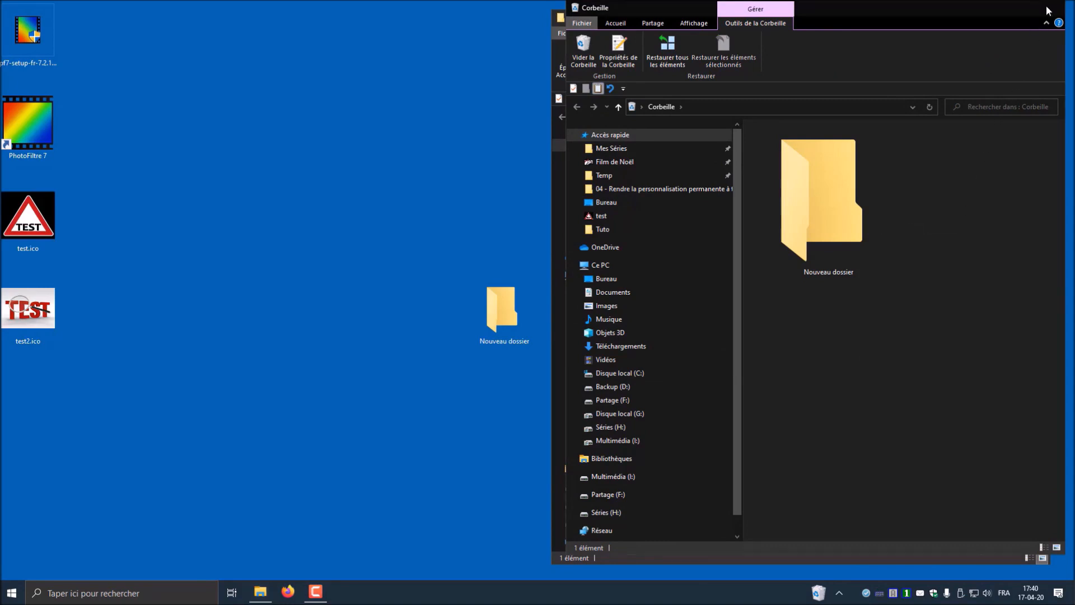
right_click(855, 251)
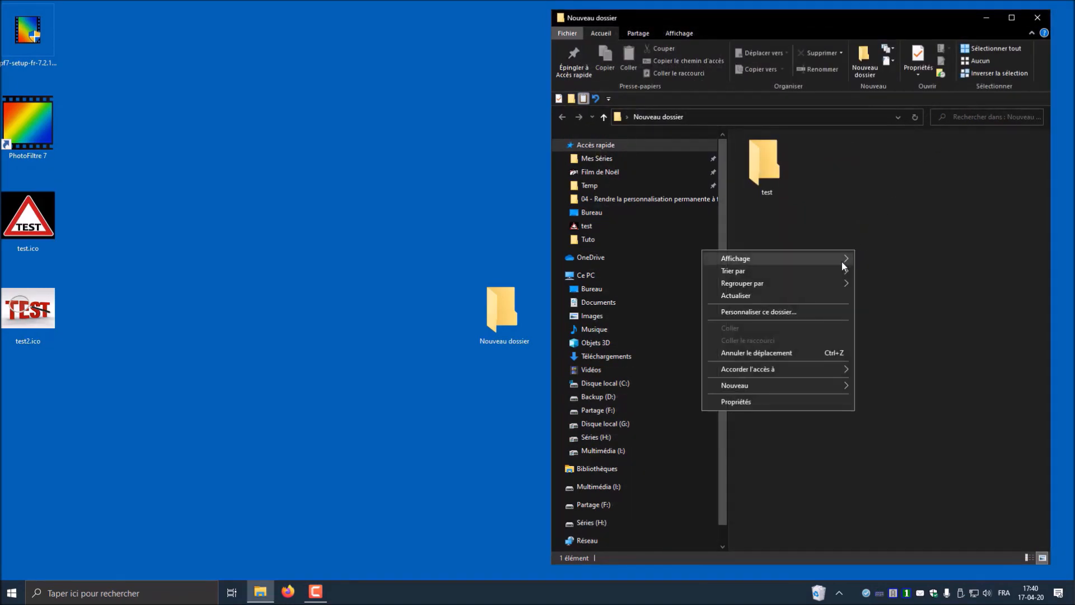
left_click(816, 298)
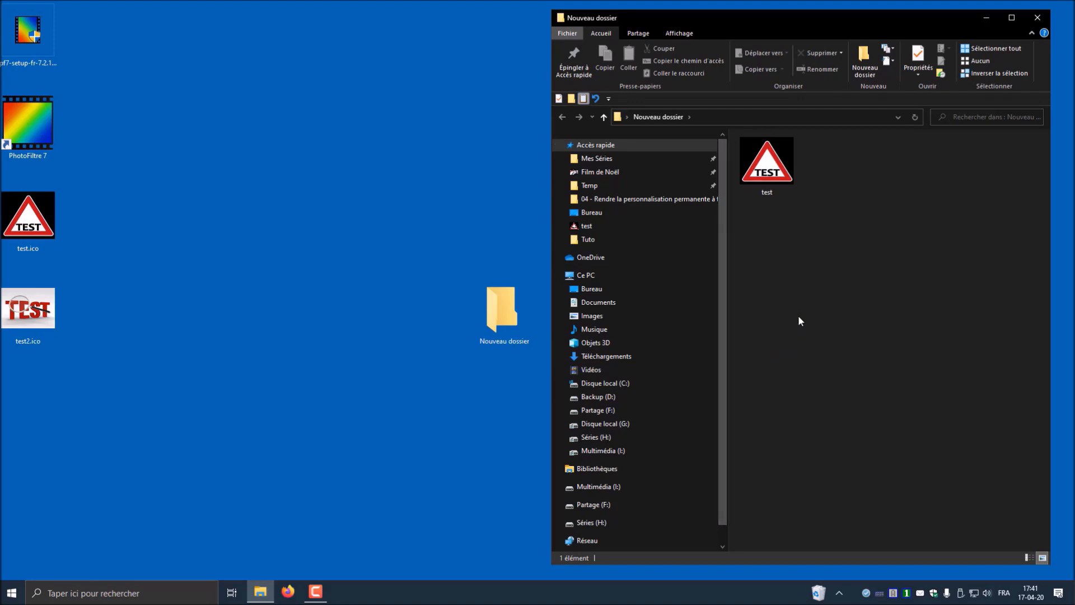
Move test.ico from the desktop into Nouveau dossier and refresh the folder contents
left_click_drag(11, 212, 874, 175)
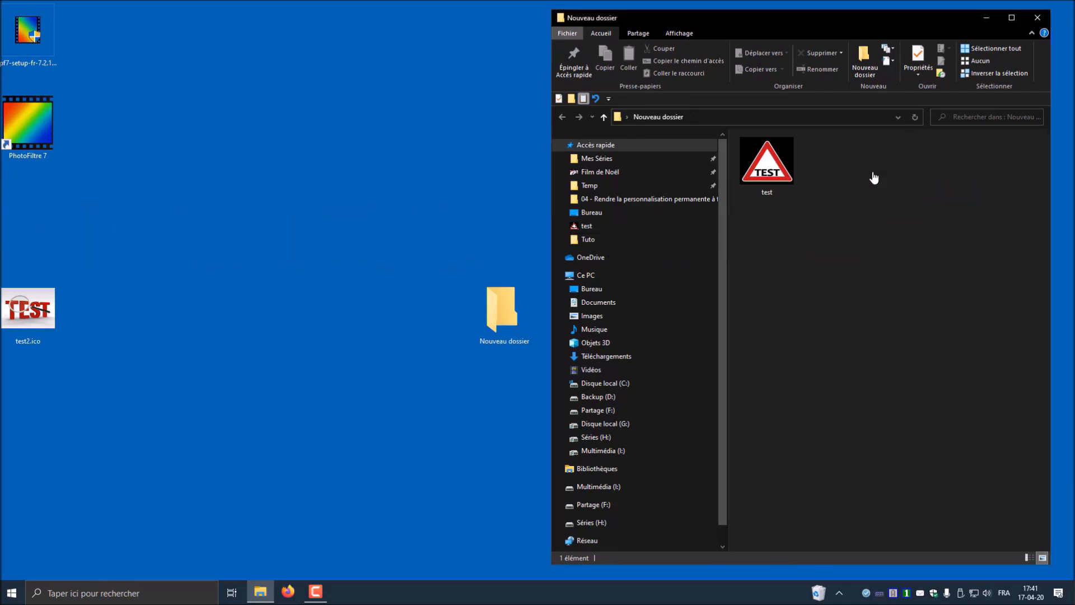
right_click(831, 287)
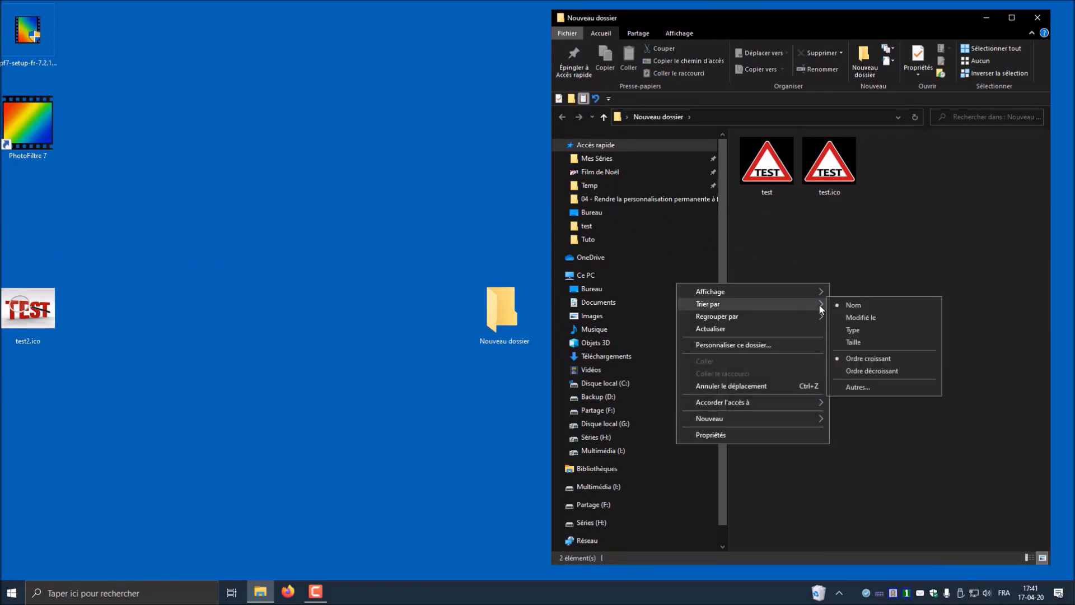
left_click(774, 330)
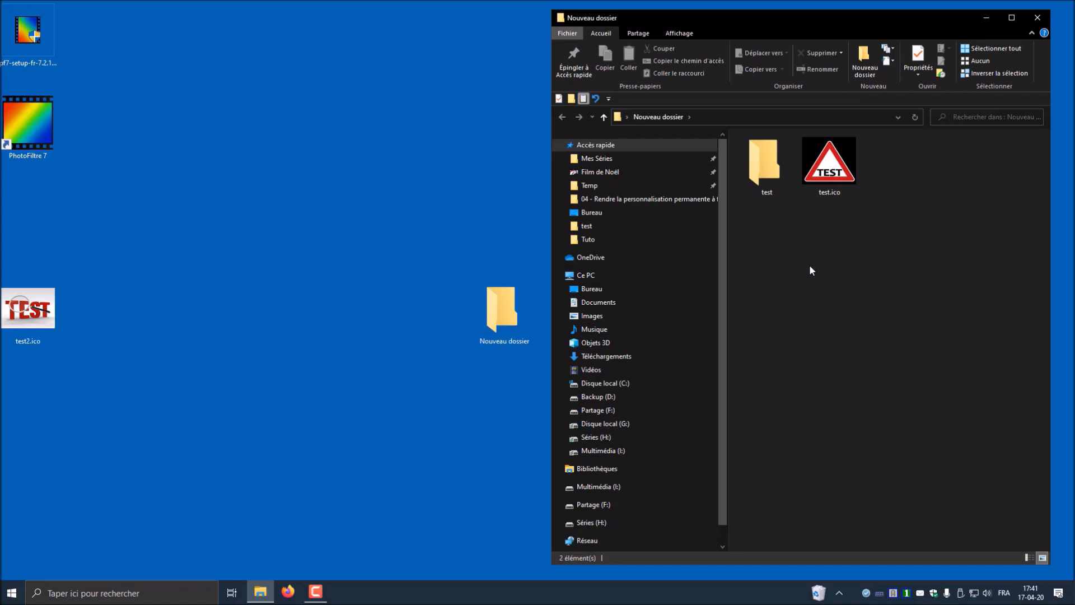
Move test.ico inside the test folder and assign that copy as the test folder's custom icon
left_click_drag(824, 170, 771, 181)
right_click(770, 180)
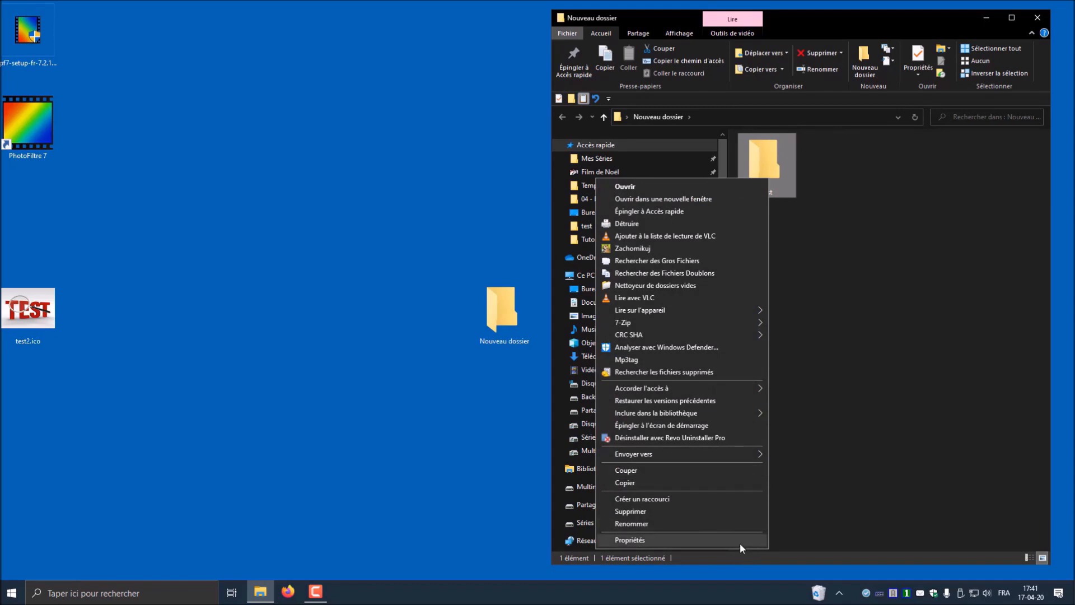
left_click(740, 541)
left_click(951, 206)
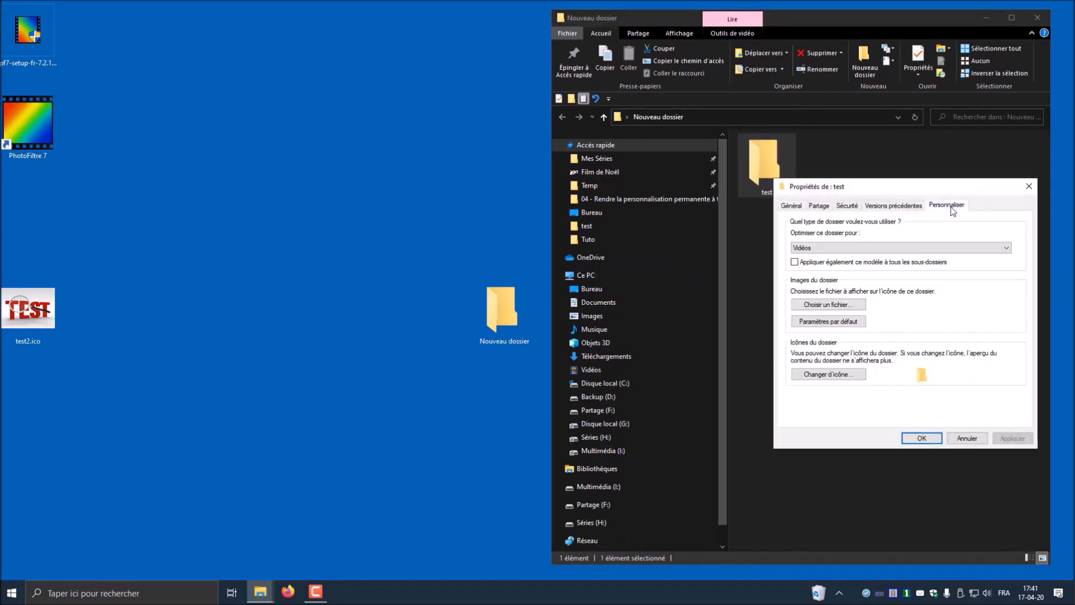
left_click(825, 374)
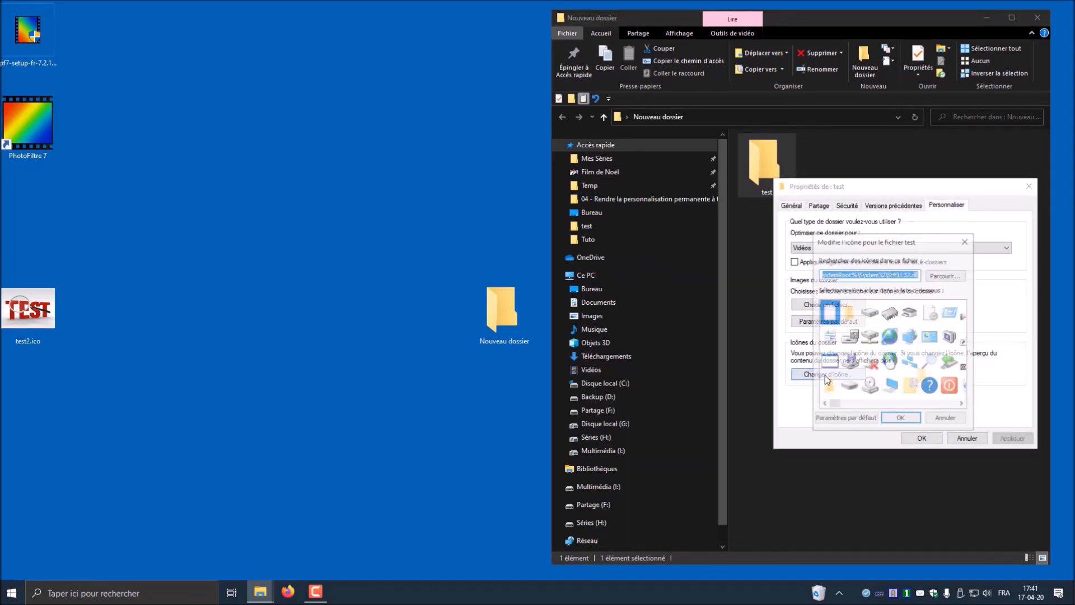
left_click(944, 275)
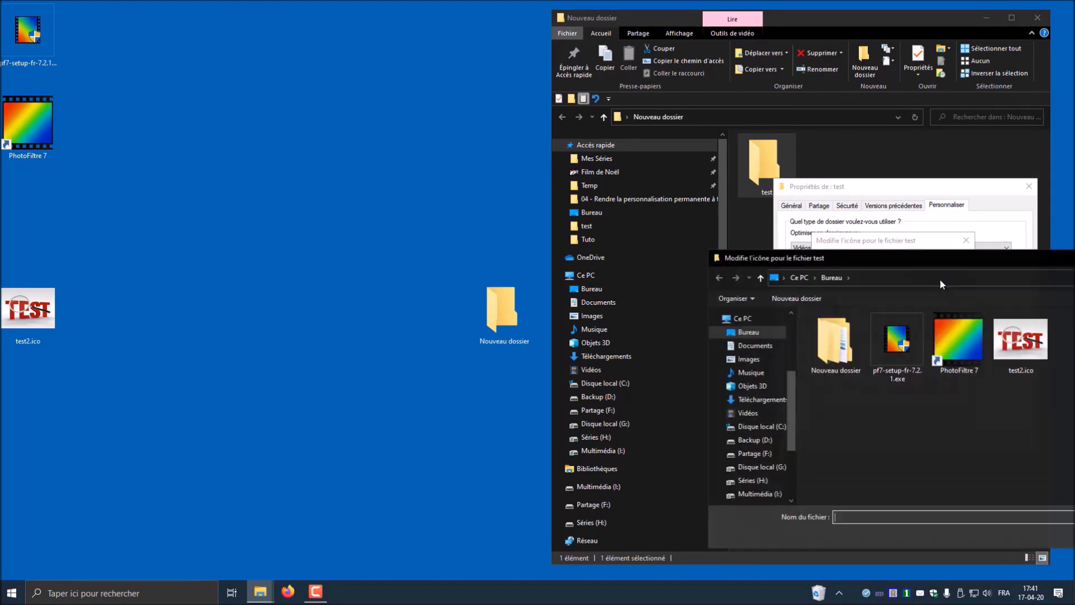
double_click(673, 348)
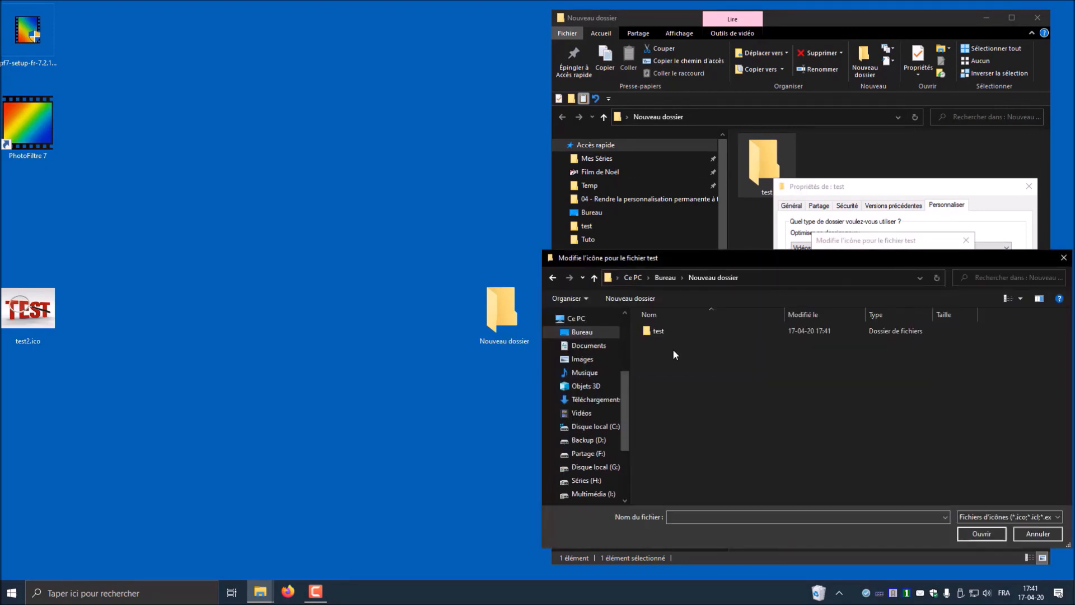
double_click(652, 334)
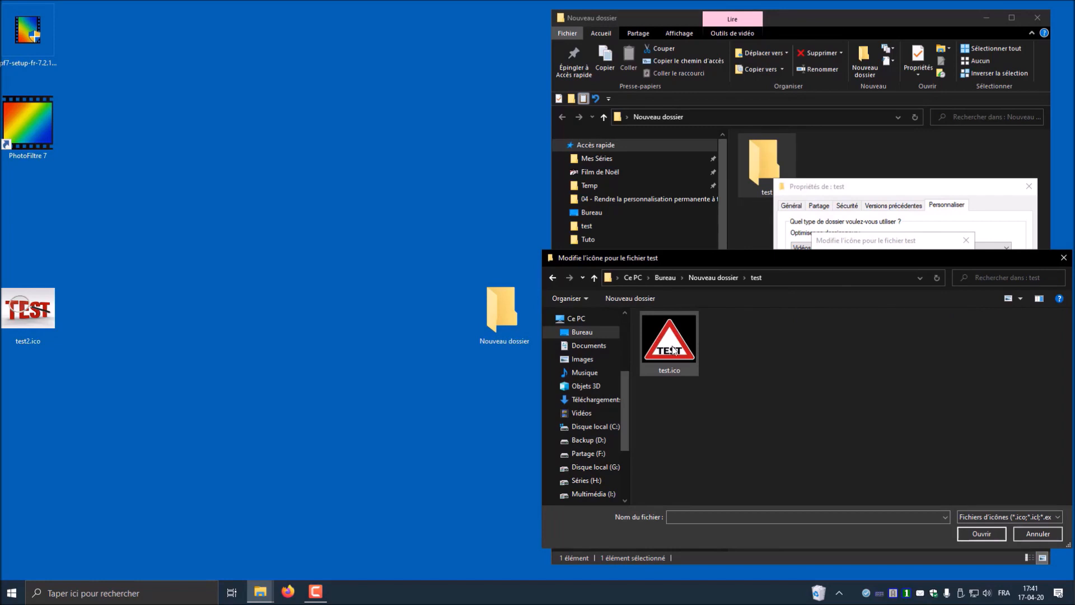
double_click(672, 347)
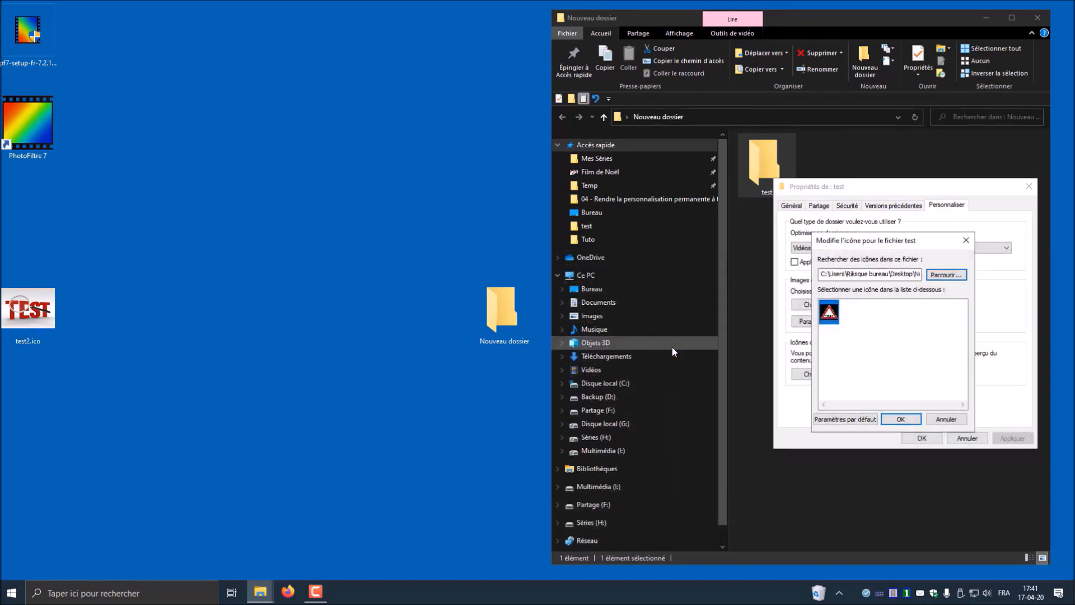
left_click(900, 419)
left_click(1013, 437)
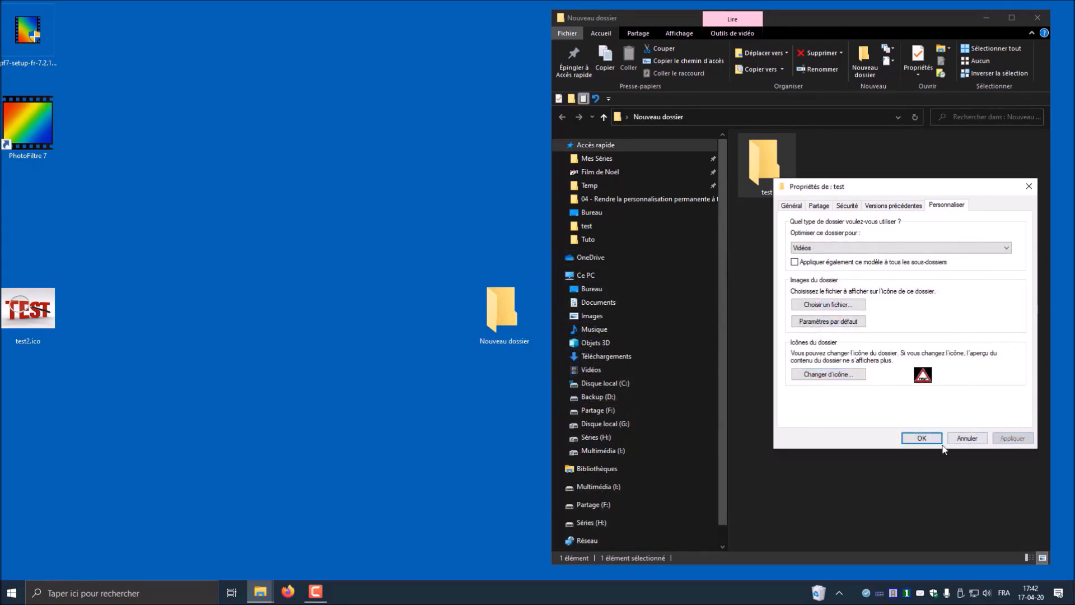
left_click(921, 438)
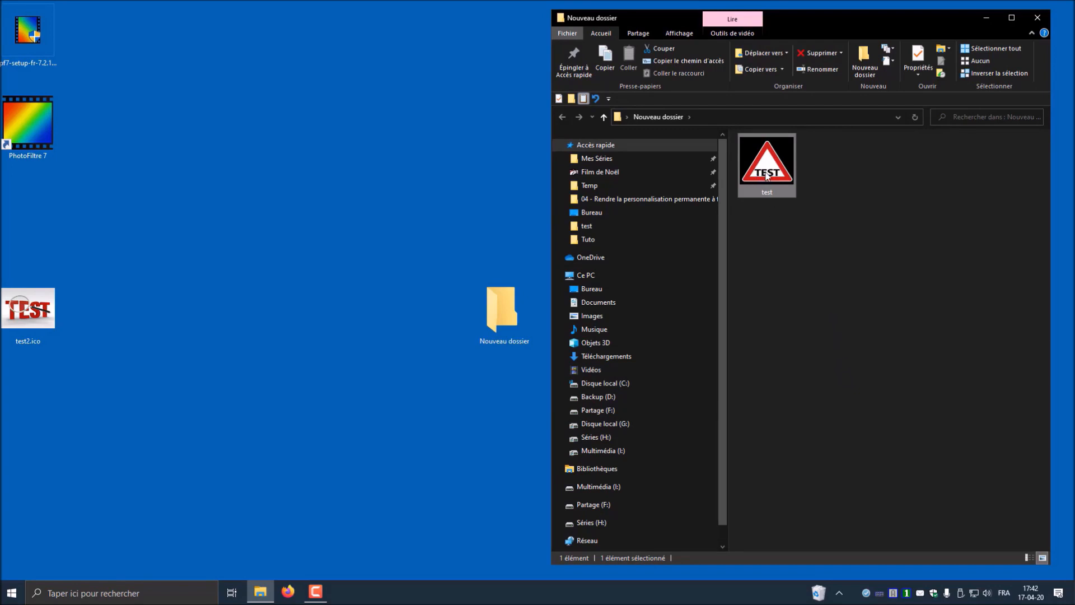
Move the test folder out of Nouveau dossier onto the desktop
left_click_drag(766, 166, 406, 203)
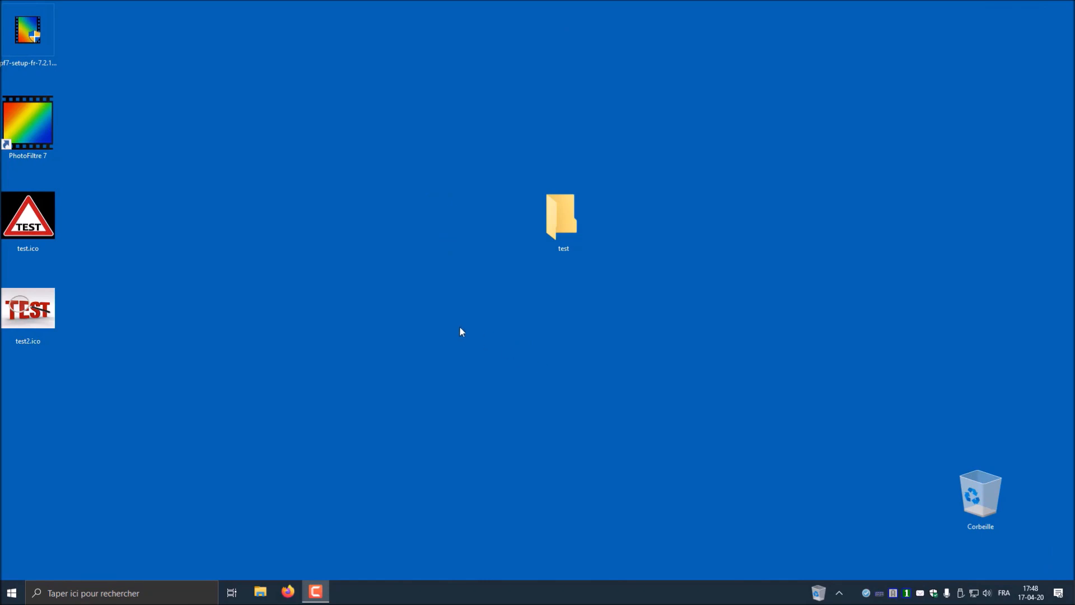
Move test.ico from the desktop into the test folder and open the icon selection for that folder
left_click_drag(39, 217, 564, 216)
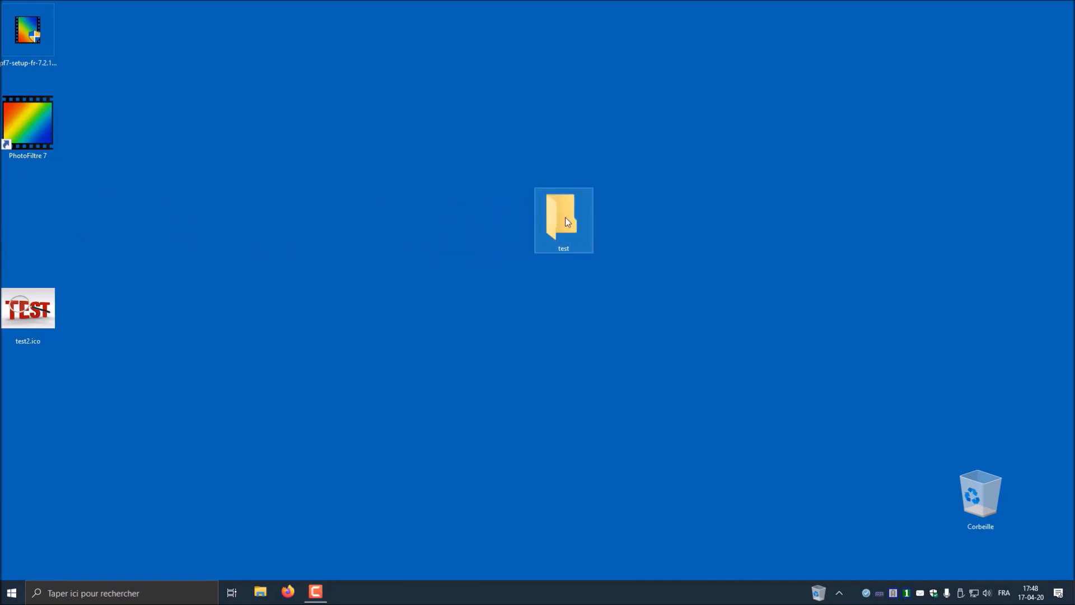
mouse_move(565, 217)
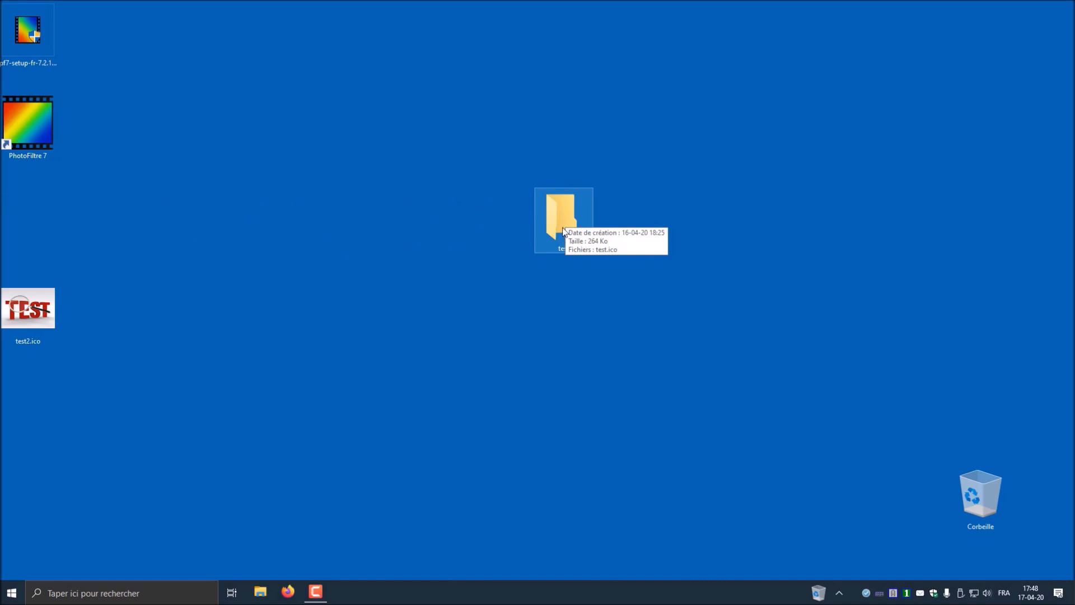
right_click(563, 228)
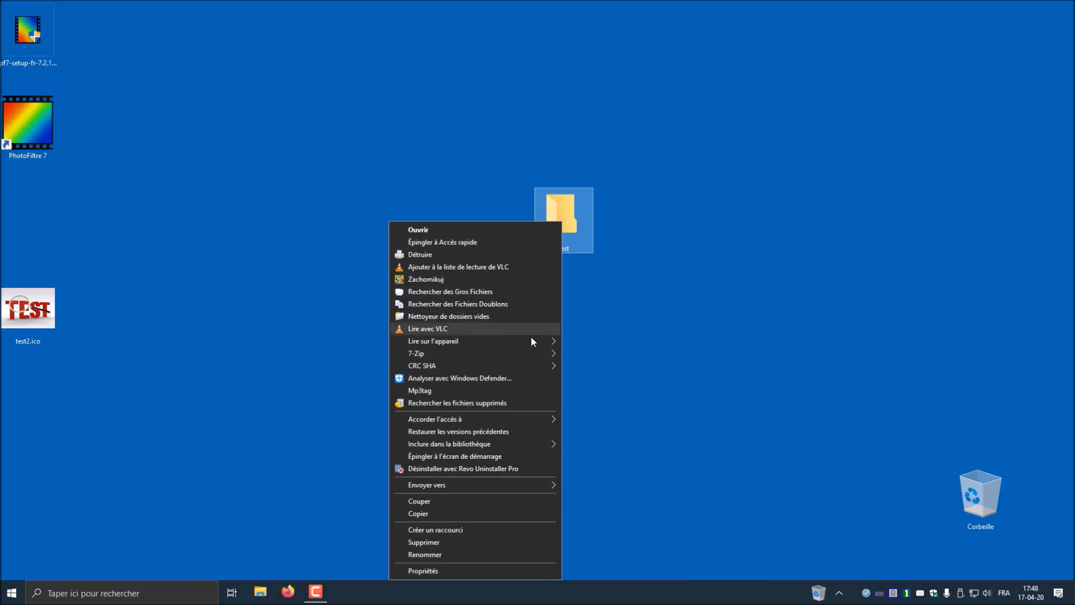
left_click(485, 573)
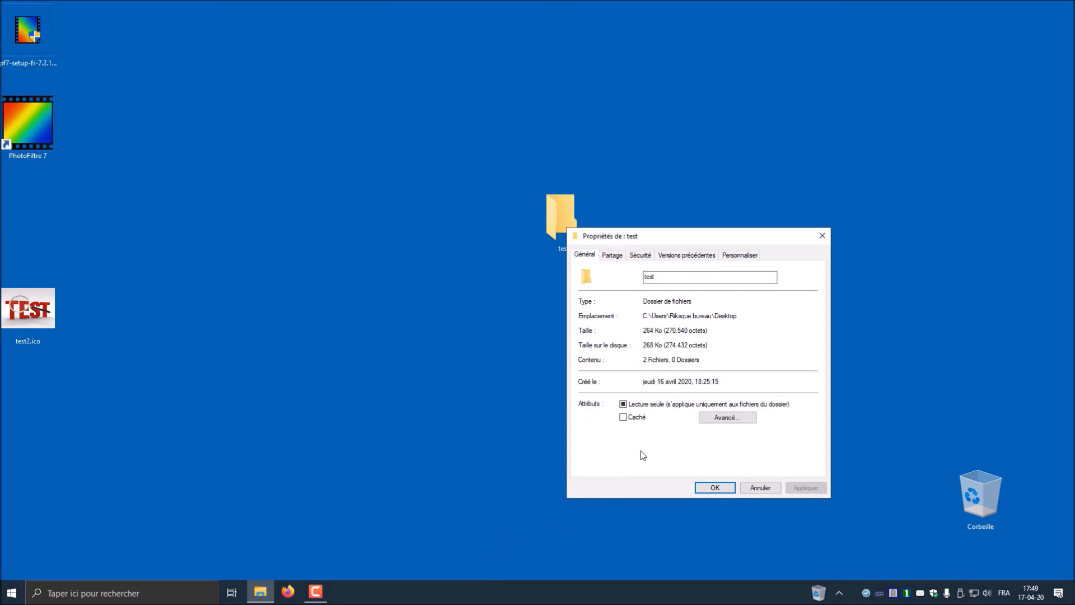
left_click(738, 258)
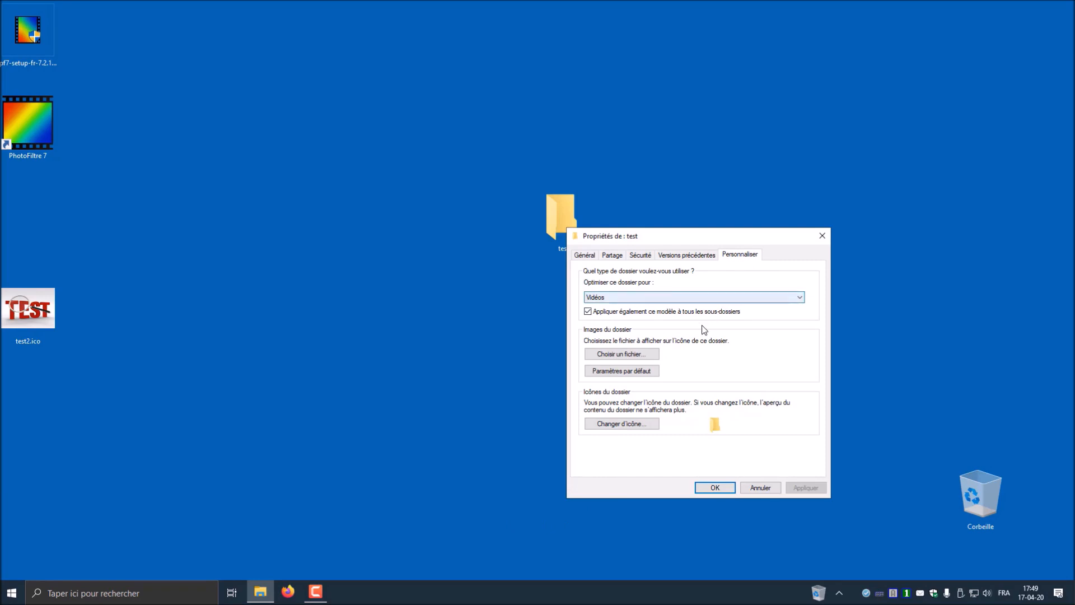
left_click(615, 426)
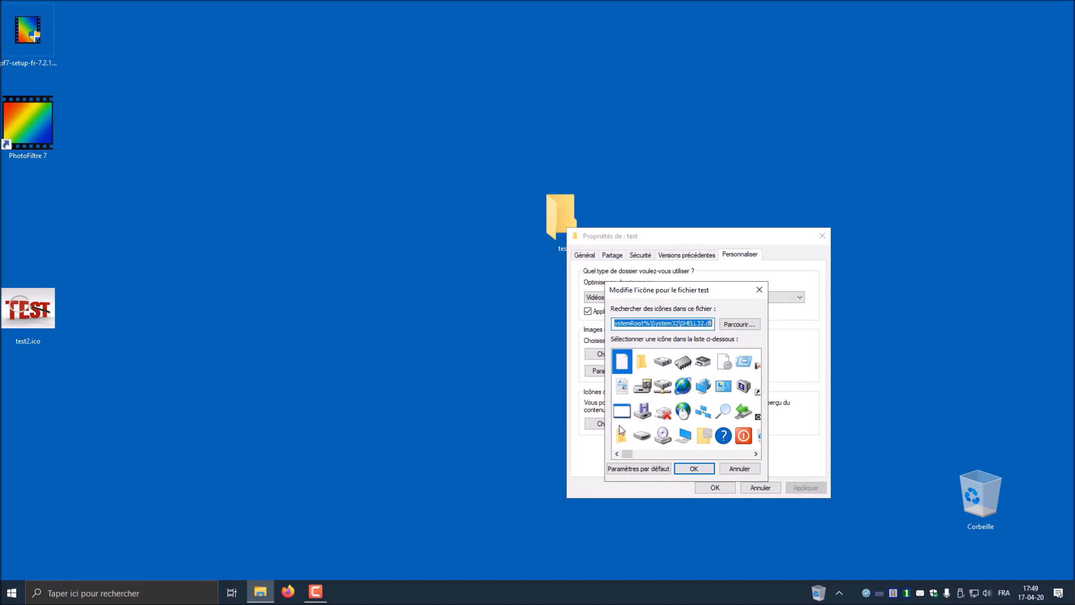
Assign the test.ico stored inside the desktop's test folder as that folder's icon and apply the change
left_click(739, 327)
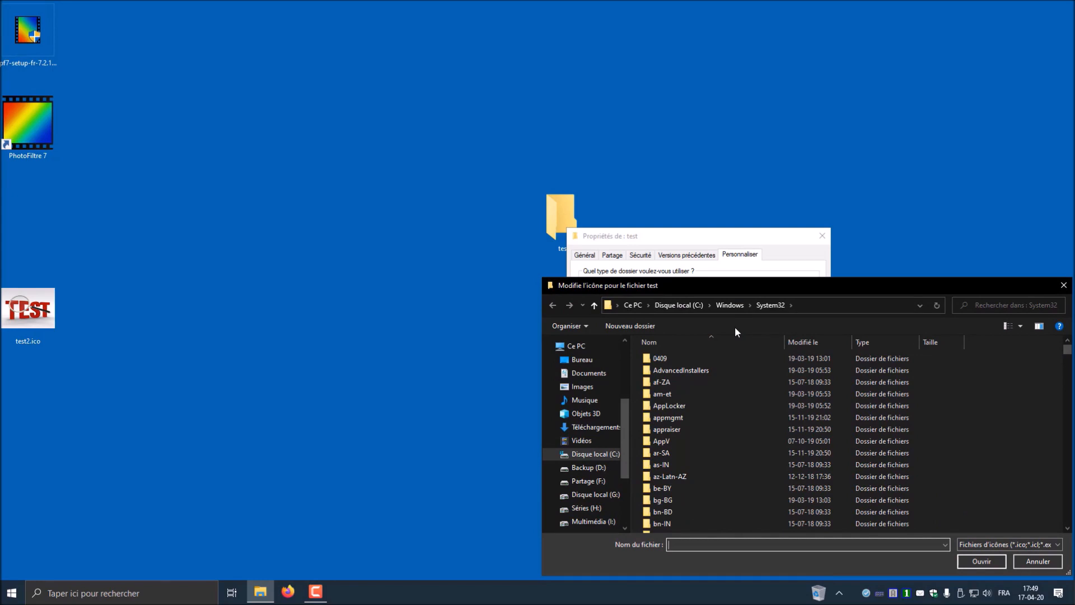
left_click(586, 364)
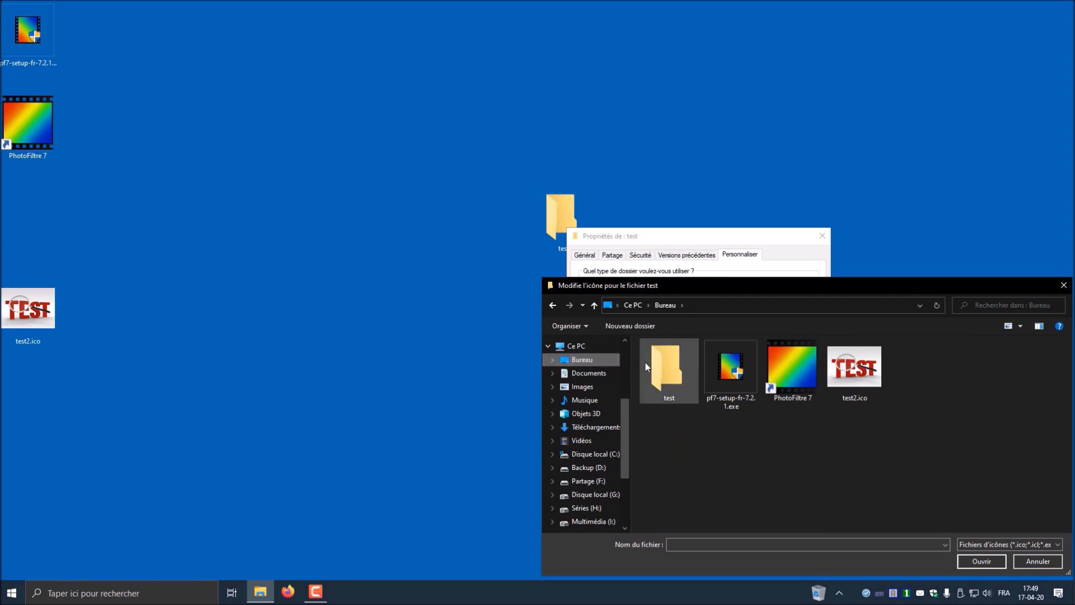
double_click(667, 367)
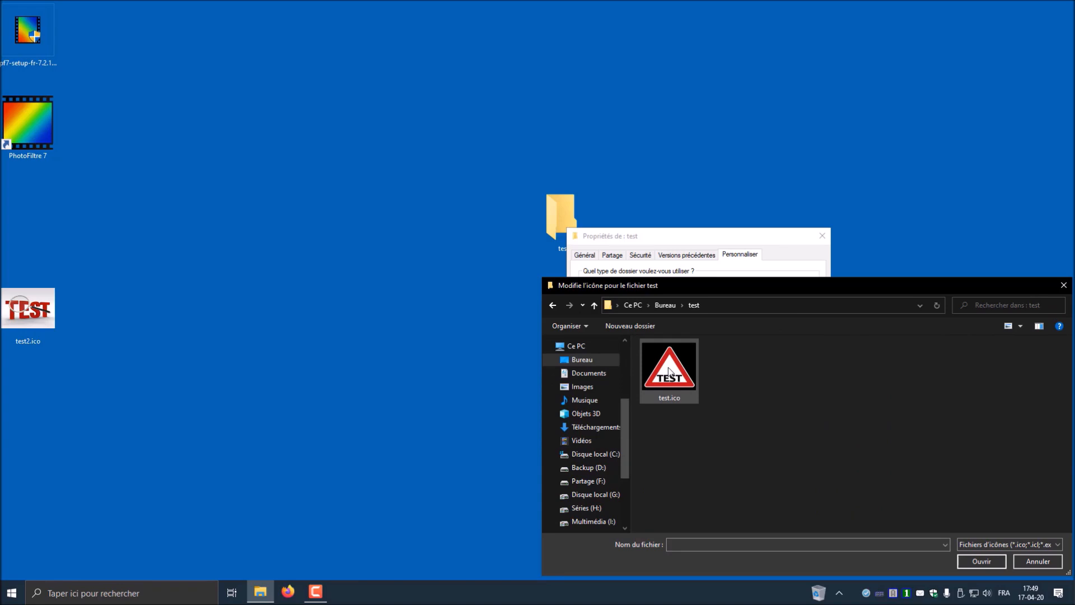
left_click(669, 372)
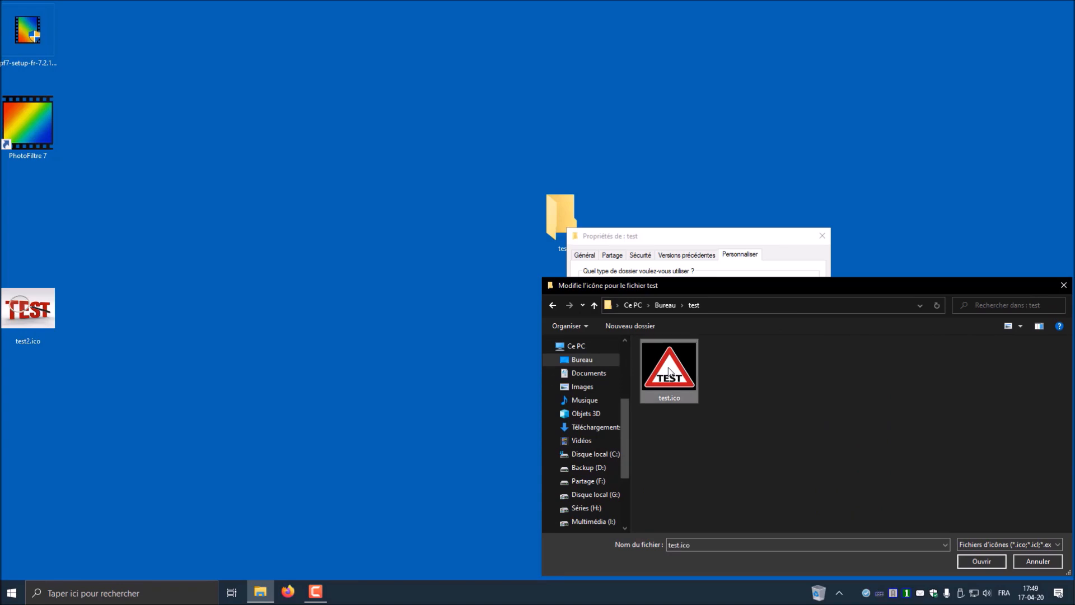
left_click(981, 561)
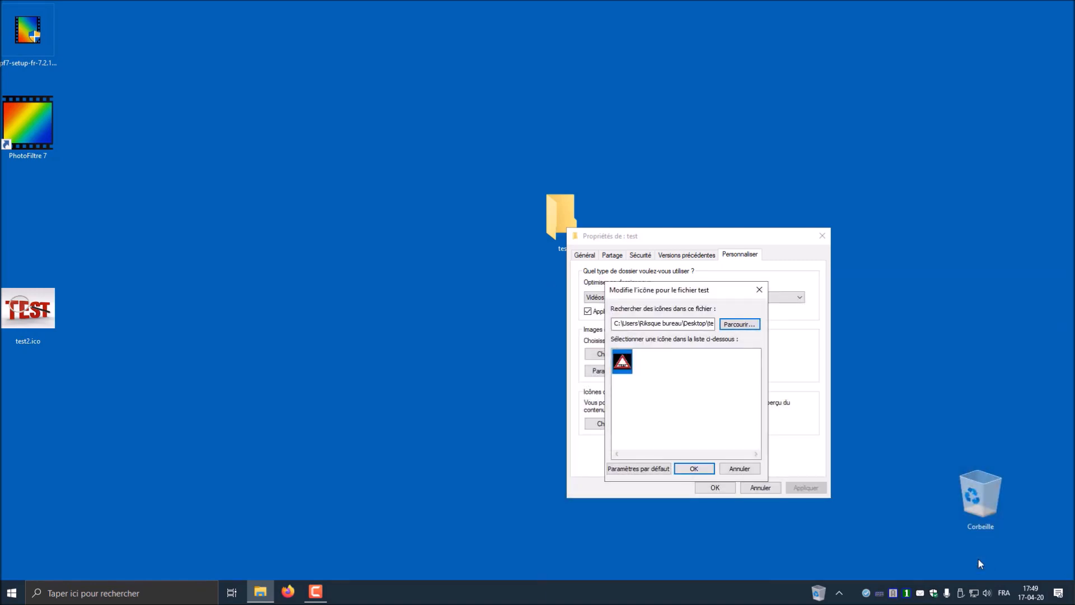
left_click(697, 469)
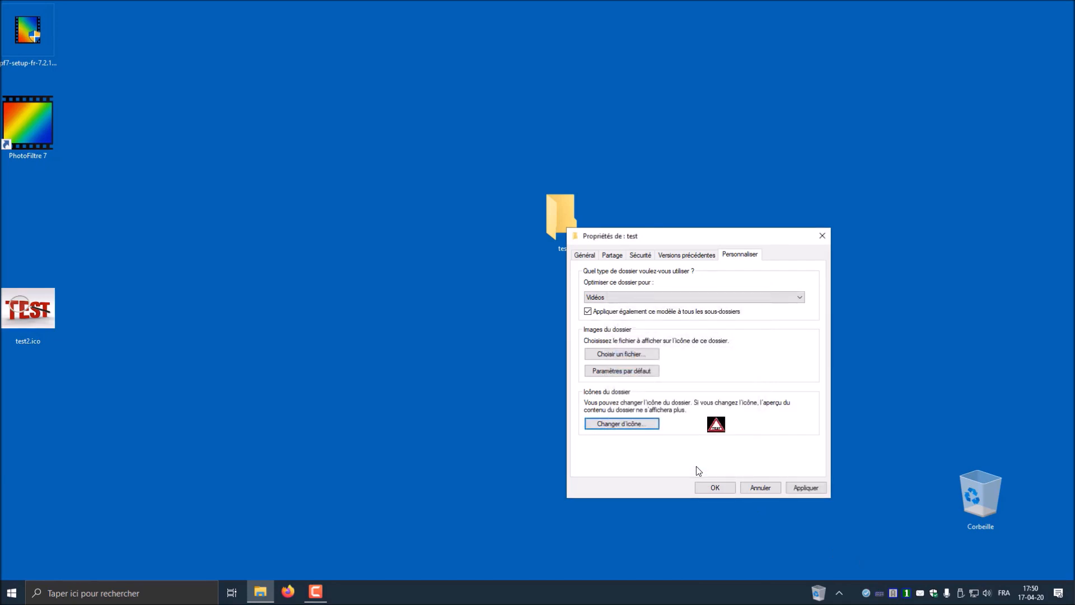
left_click(798, 490)
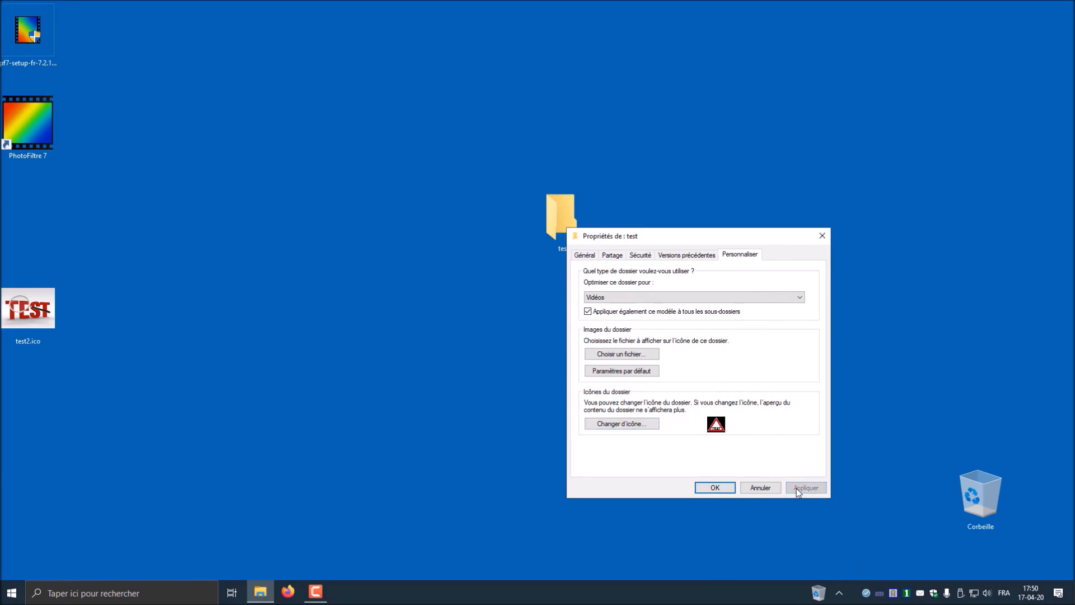
left_click(713, 488)
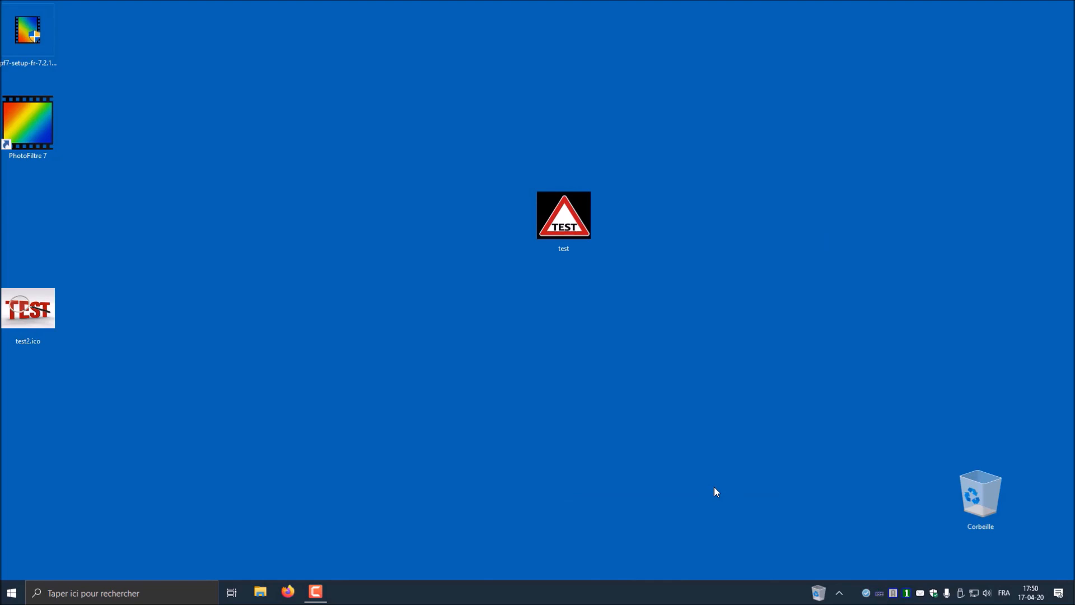
Open the test folder and set its folder options to show hidden files, folders and drives
double_click(569, 224)
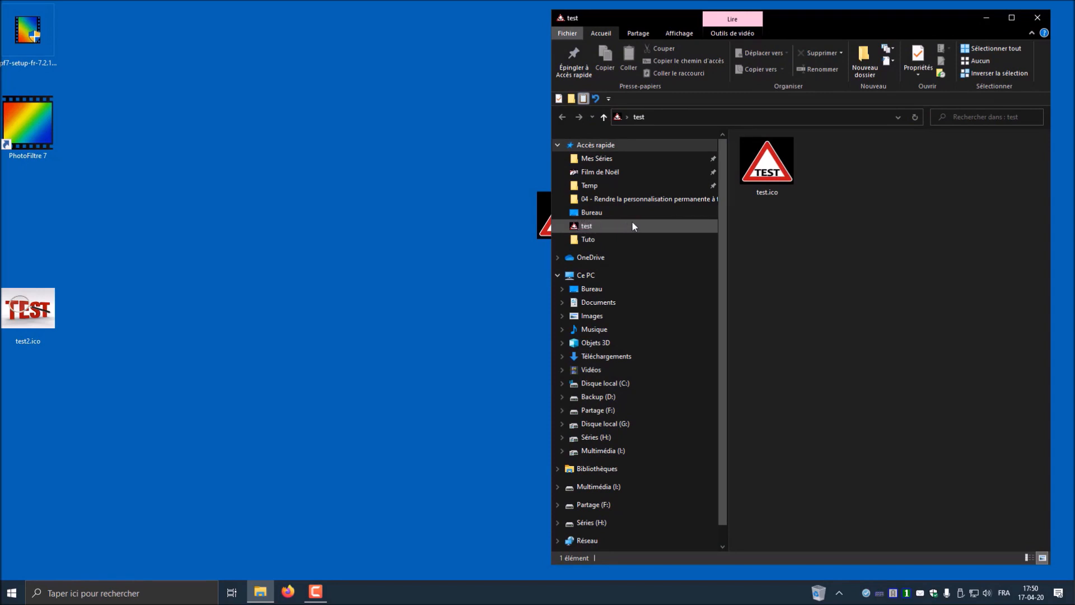
left_click(674, 32)
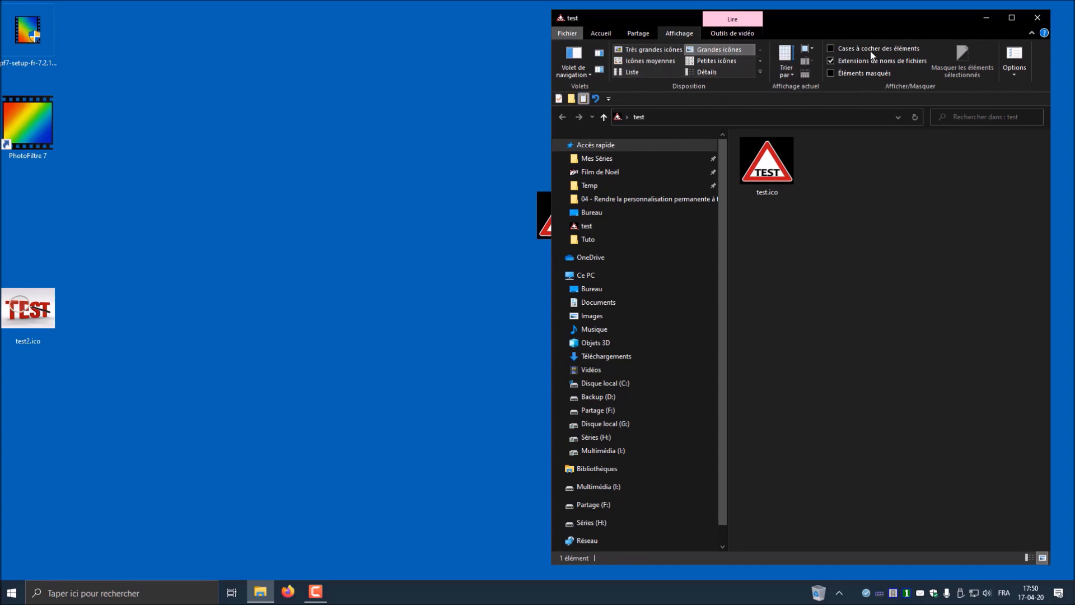
left_click(1014, 55)
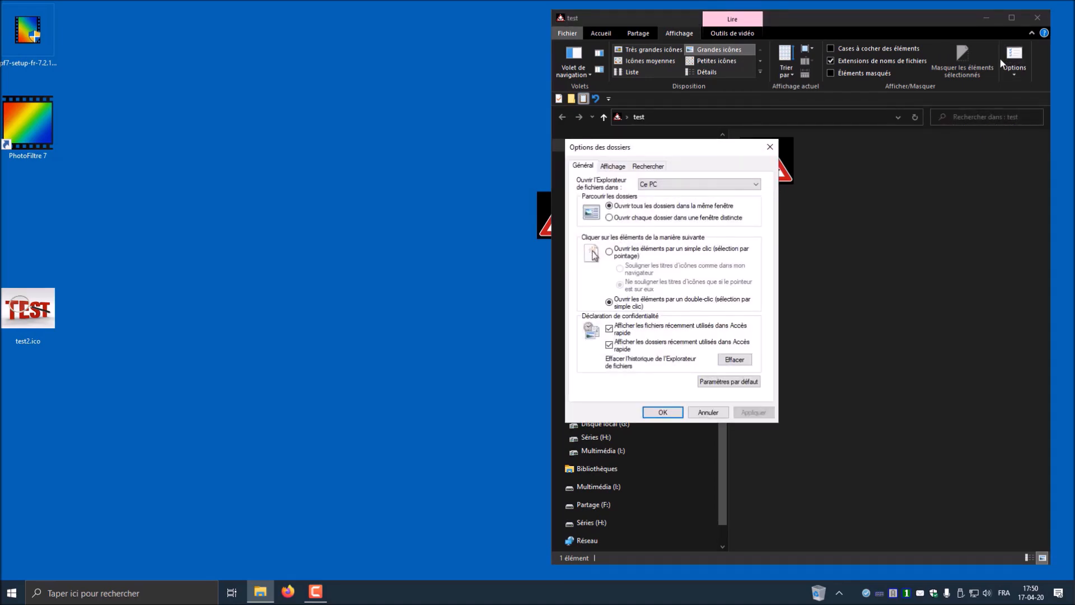
left_click(614, 169)
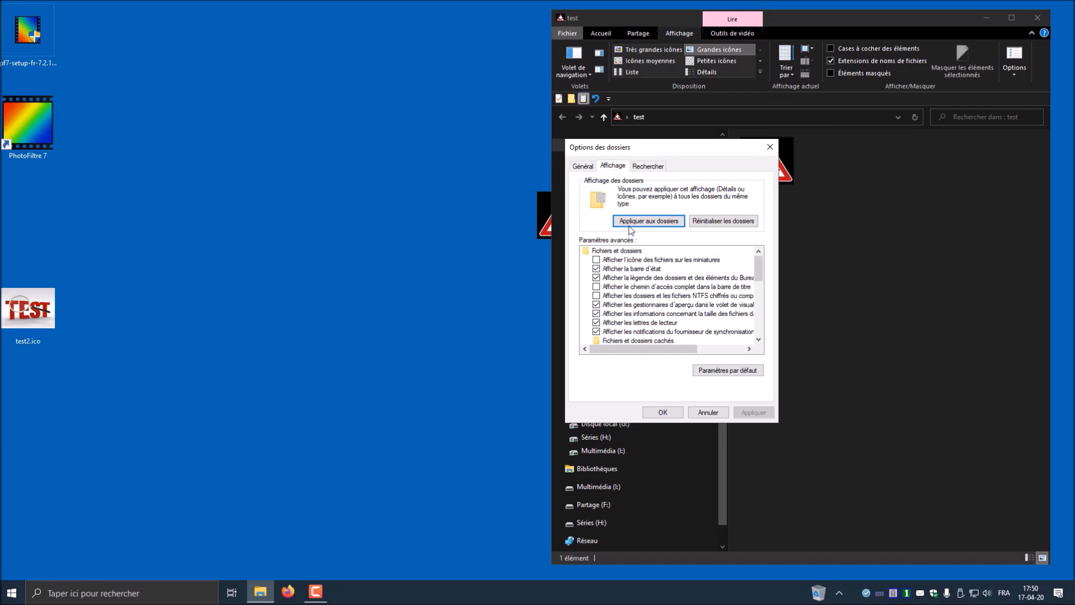
scroll(636, 285, "down", 1)
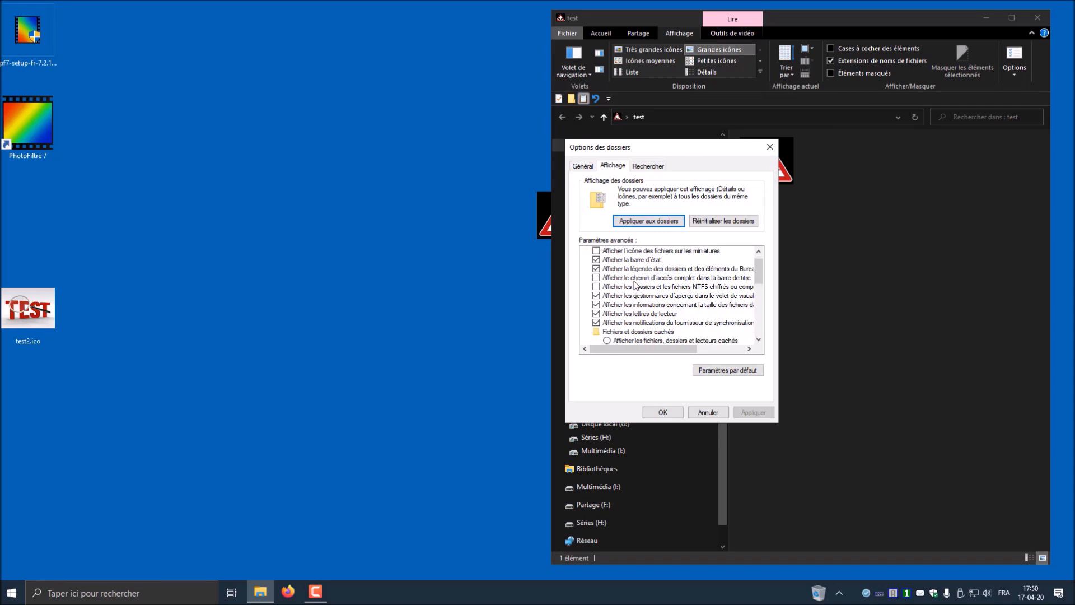
scroll(636, 285, "down", 1)
scroll(636, 285, "down", 1)
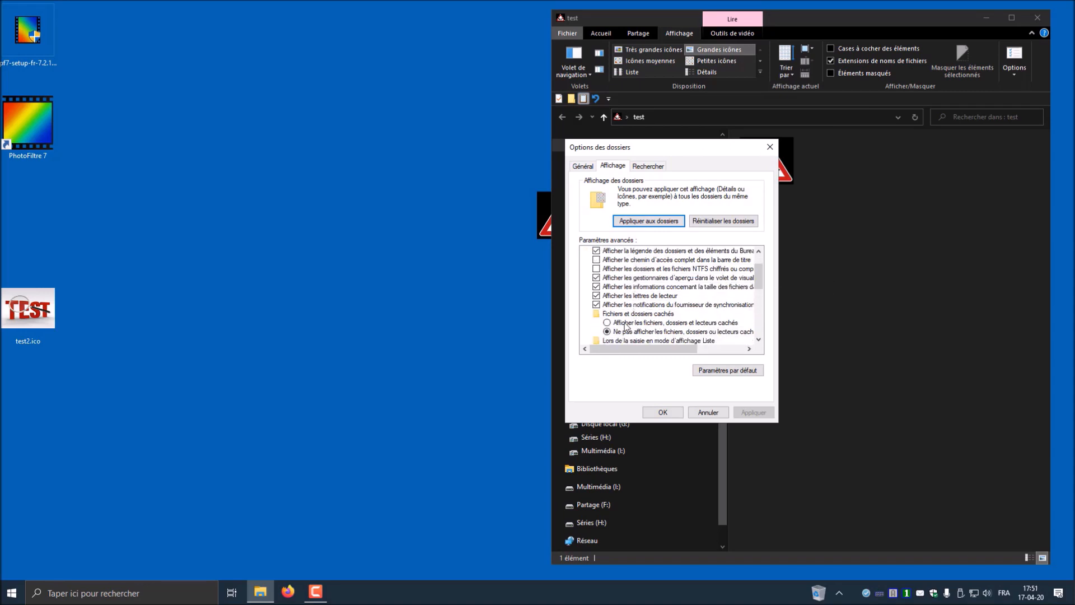
left_click(607, 323)
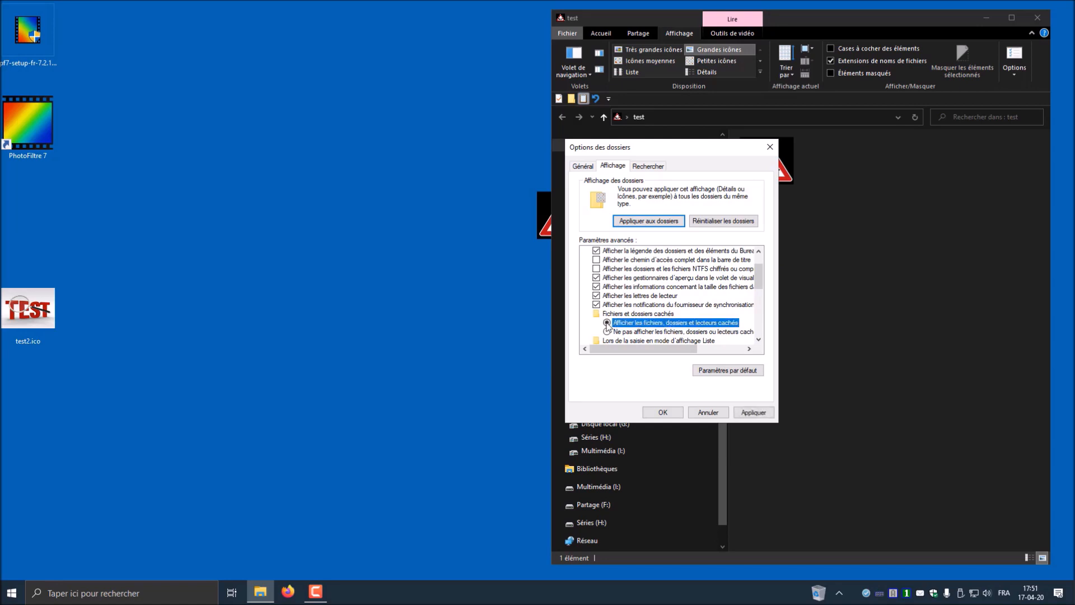
Turn off hiding of protected operating system files, accept the warning, and apply the folder options
scroll(657, 323, "down", 2)
scroll(657, 323, "down", 3)
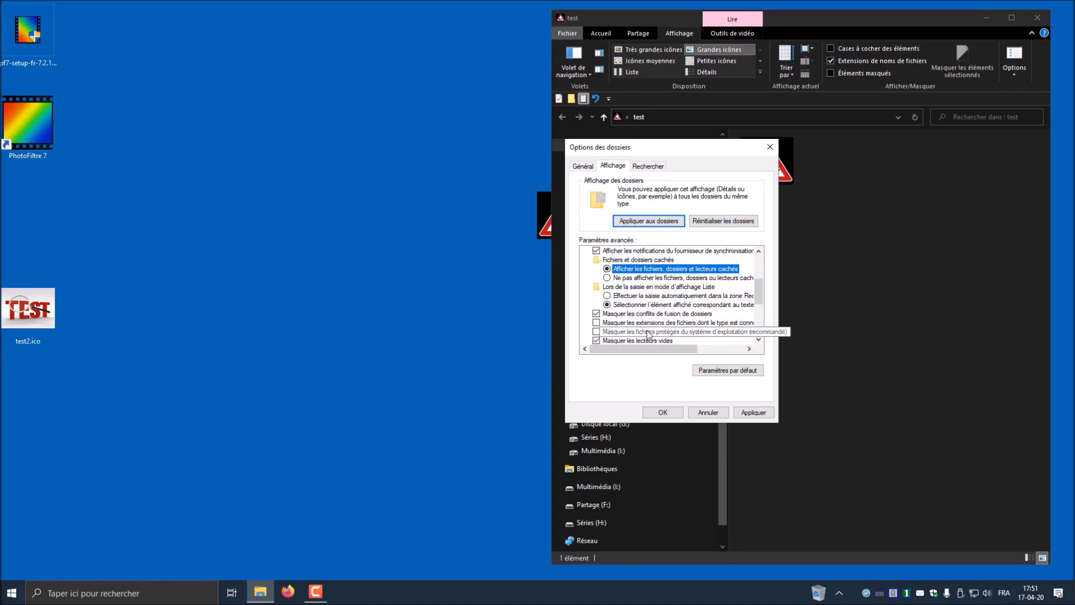
left_click(599, 336)
left_click(596, 332)
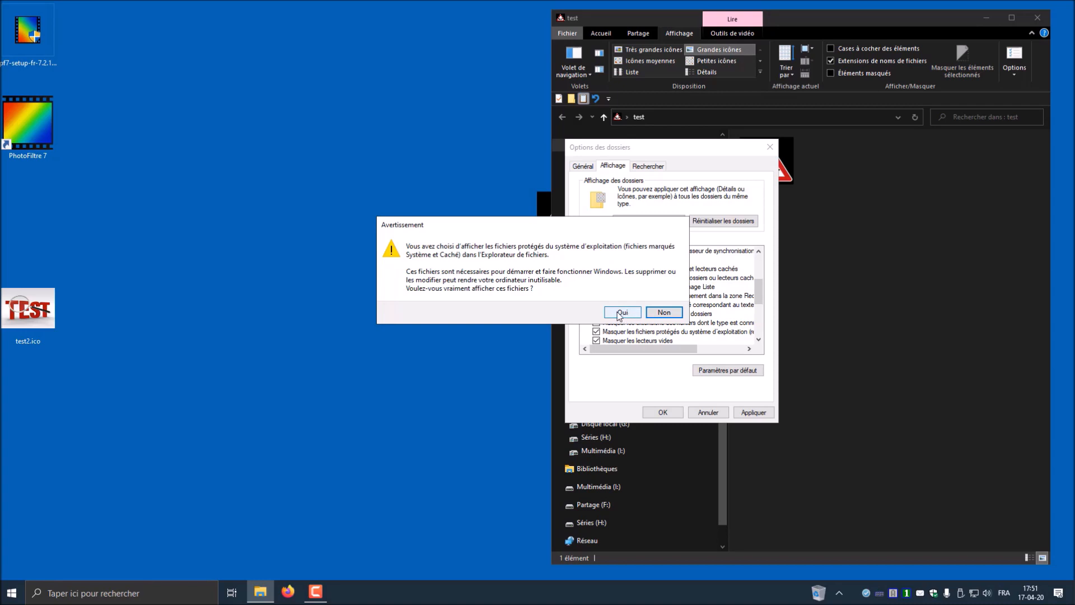
left_click(619, 315)
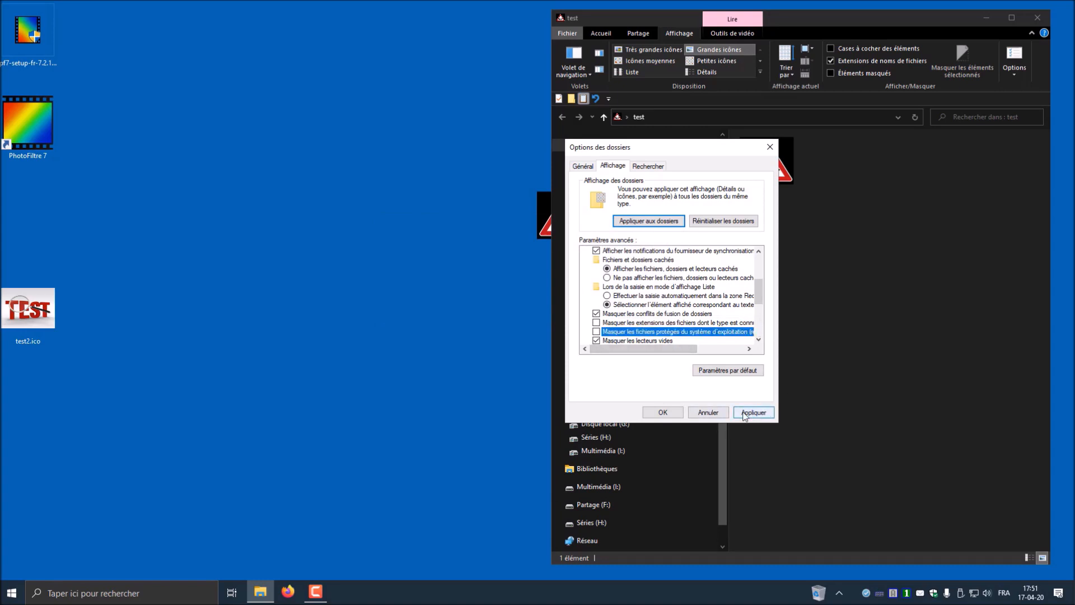
left_click(759, 413)
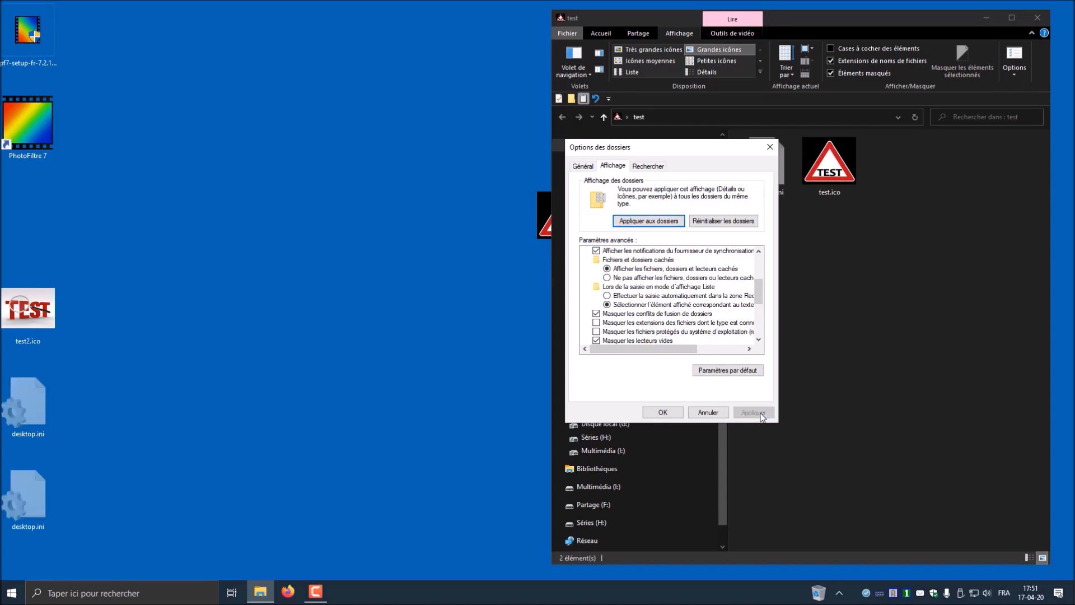
left_click(662, 412)
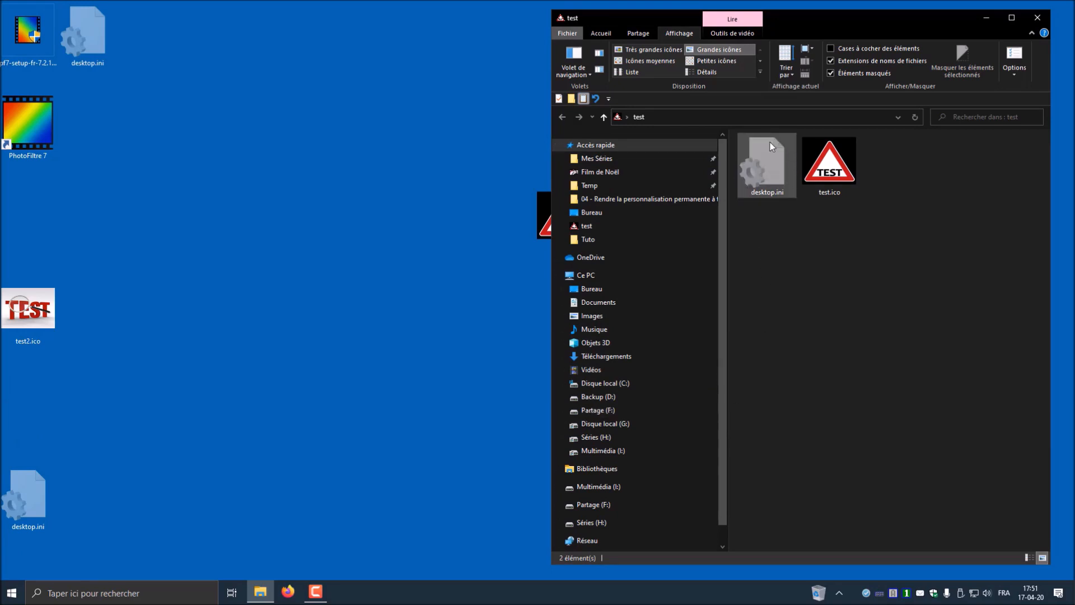
Open the test folder's desktop.ini for editing in Notepad and examine its IconResource line
mouse_move(781, 157)
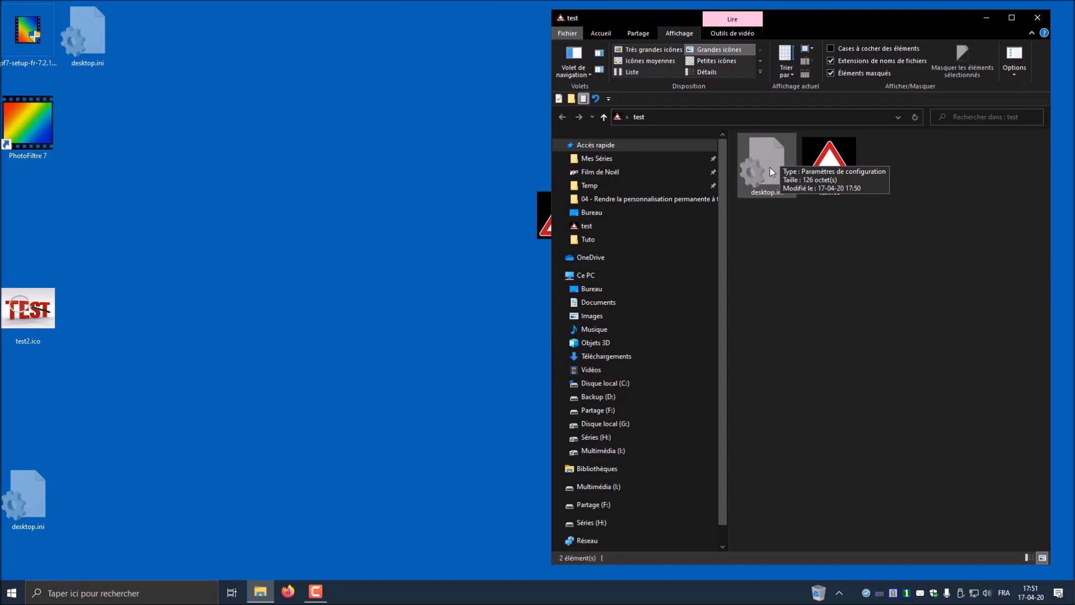
right_click(770, 167)
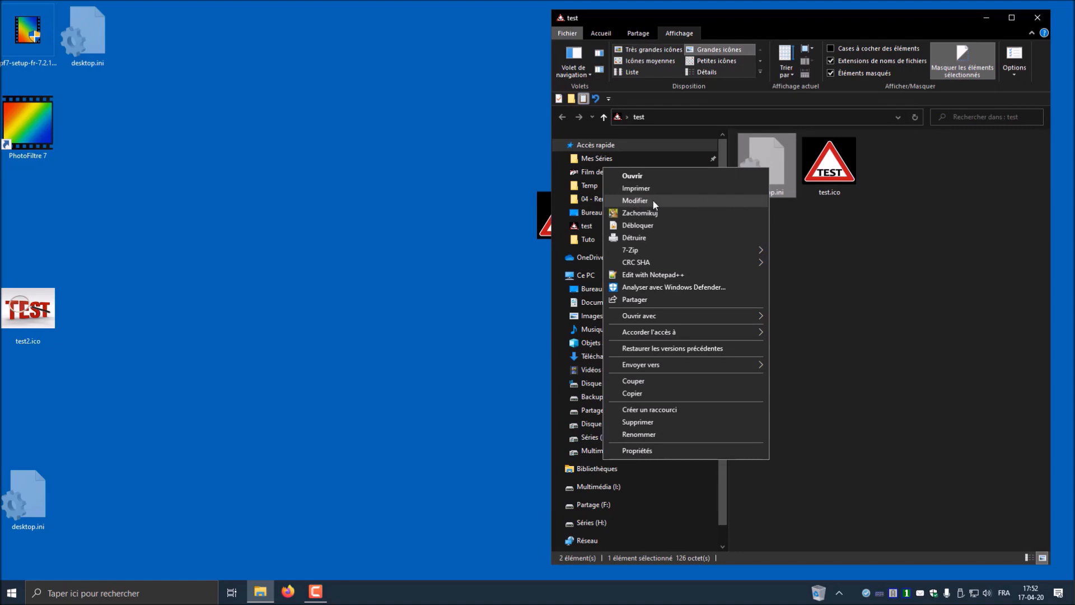
left_click(629, 202)
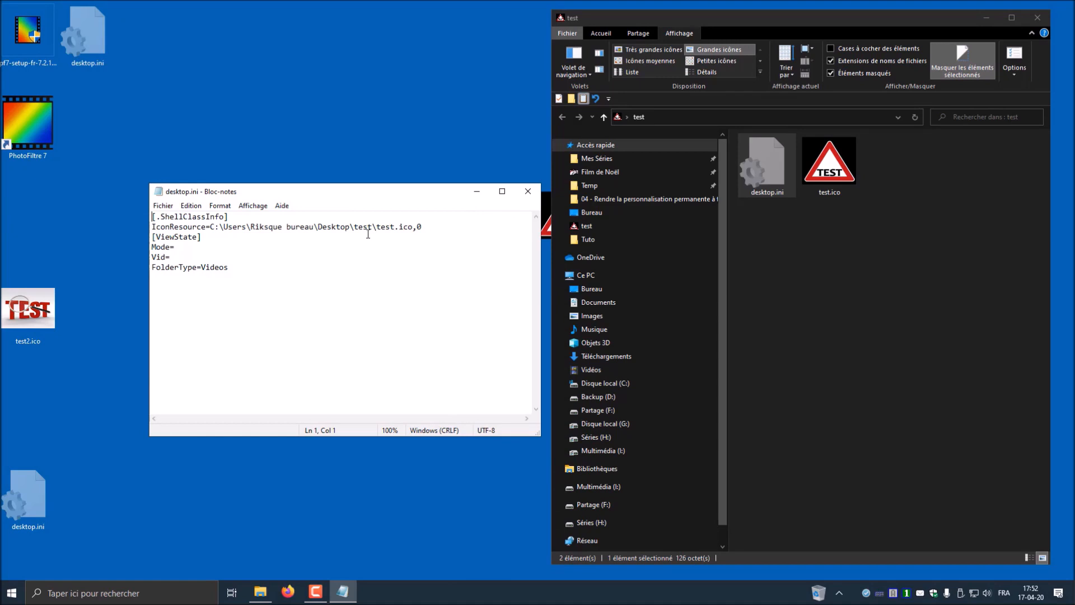
left_click(154, 228)
left_click_drag(153, 228, 434, 226)
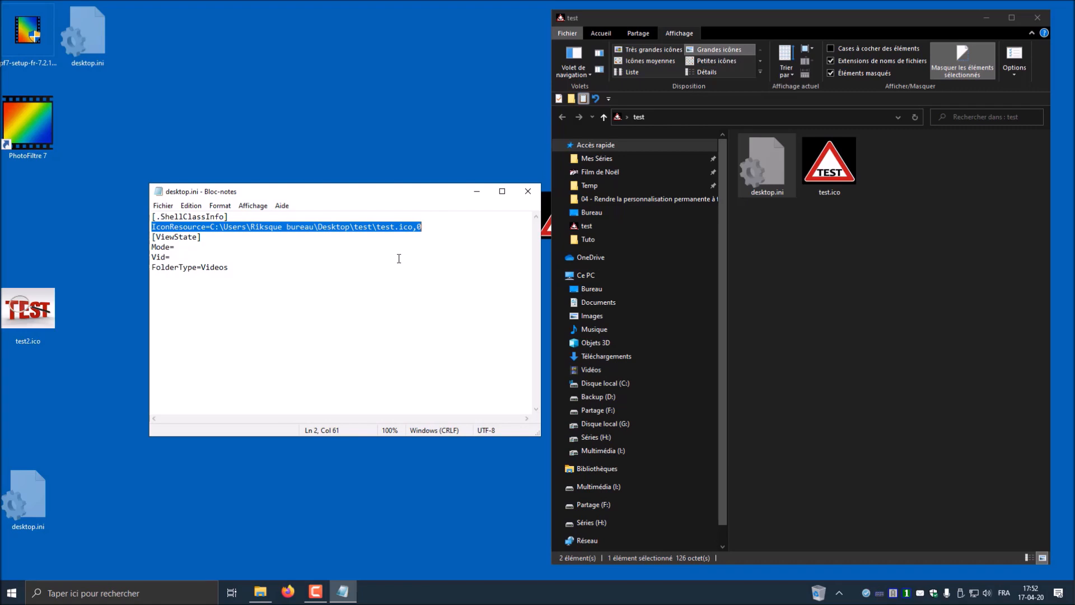
left_click(399, 258)
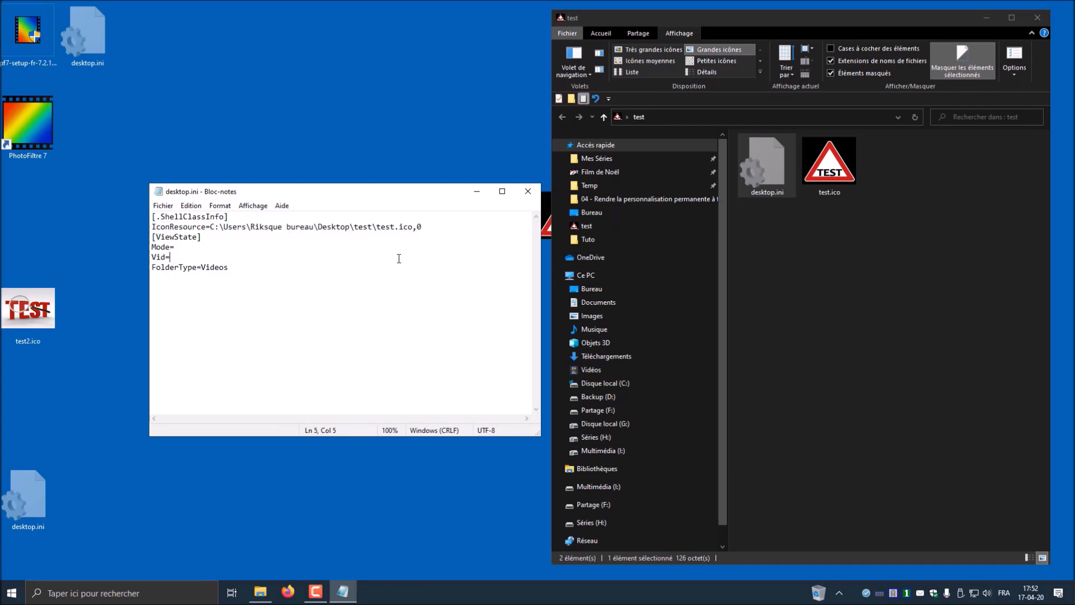
Replace the absolute folder path in the IconResource line with a dot, giving .\test.ico,0, and save desktop.ini
left_click_drag(373, 227, 211, 230)
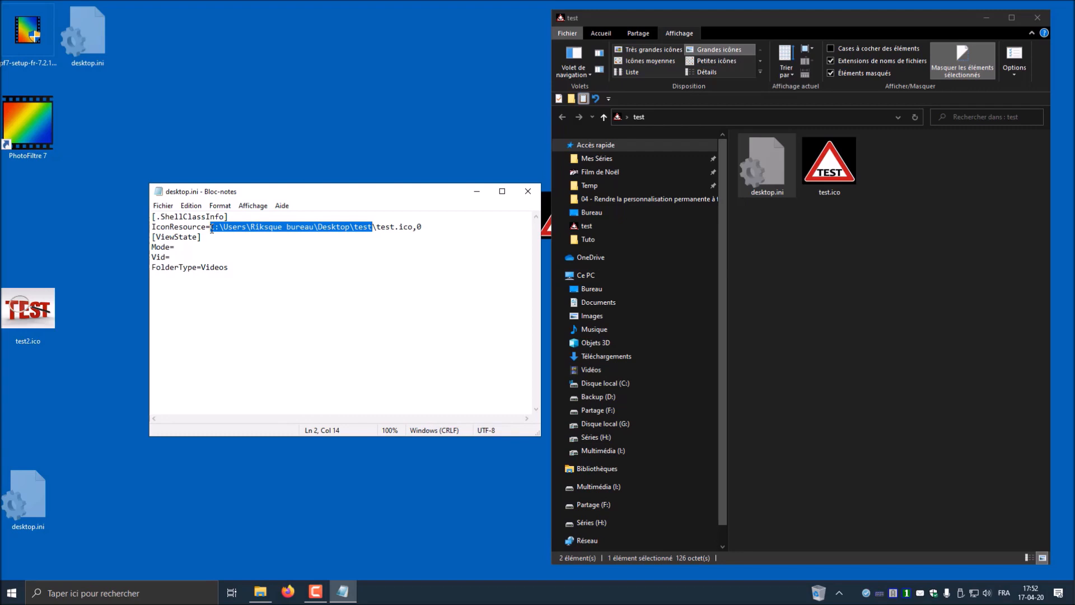
type(".")
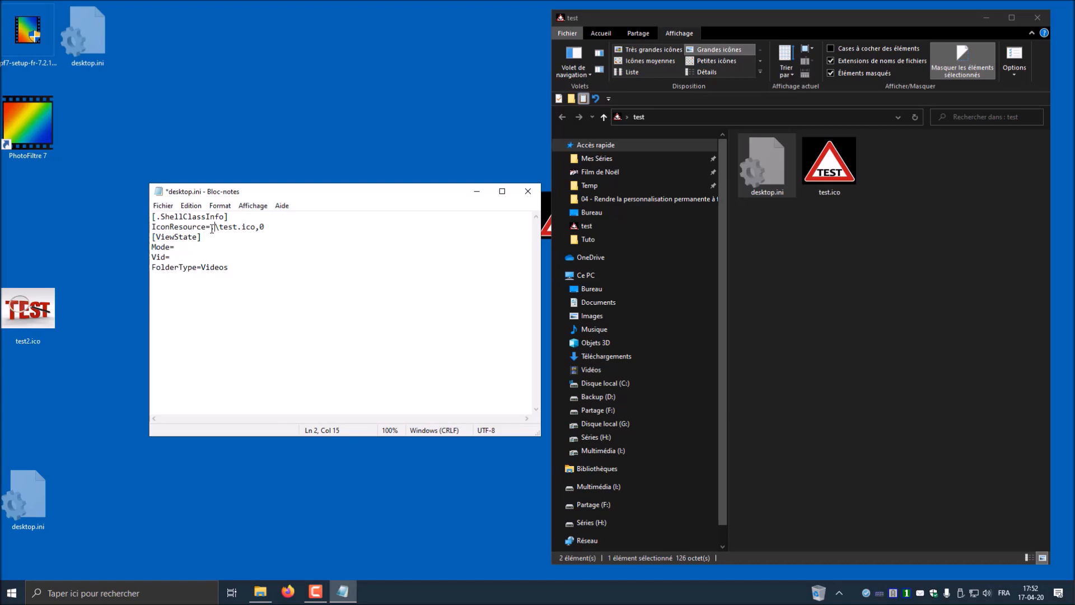
left_click(164, 206)
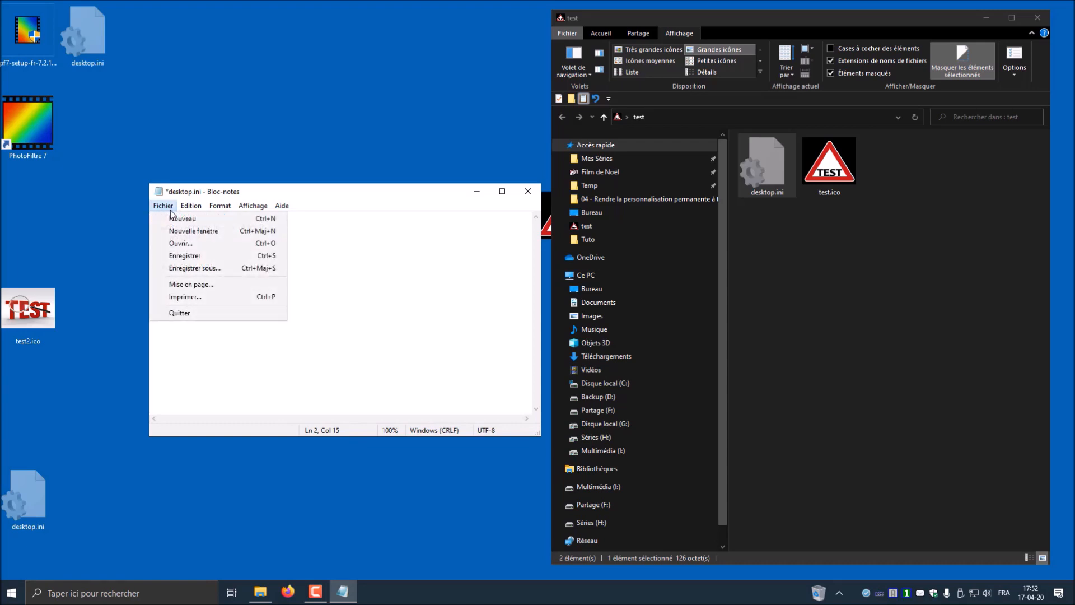
left_click(186, 256)
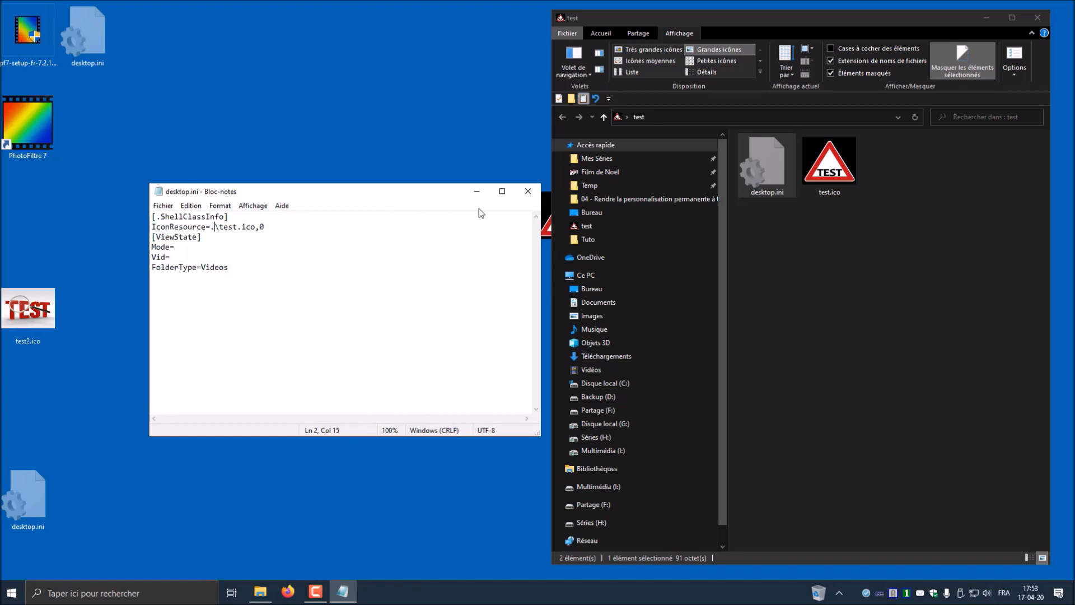
Close the edited desktop.ini and turn on the Hidden attribute in the properties of test.ico inside the test folder
left_click(527, 193)
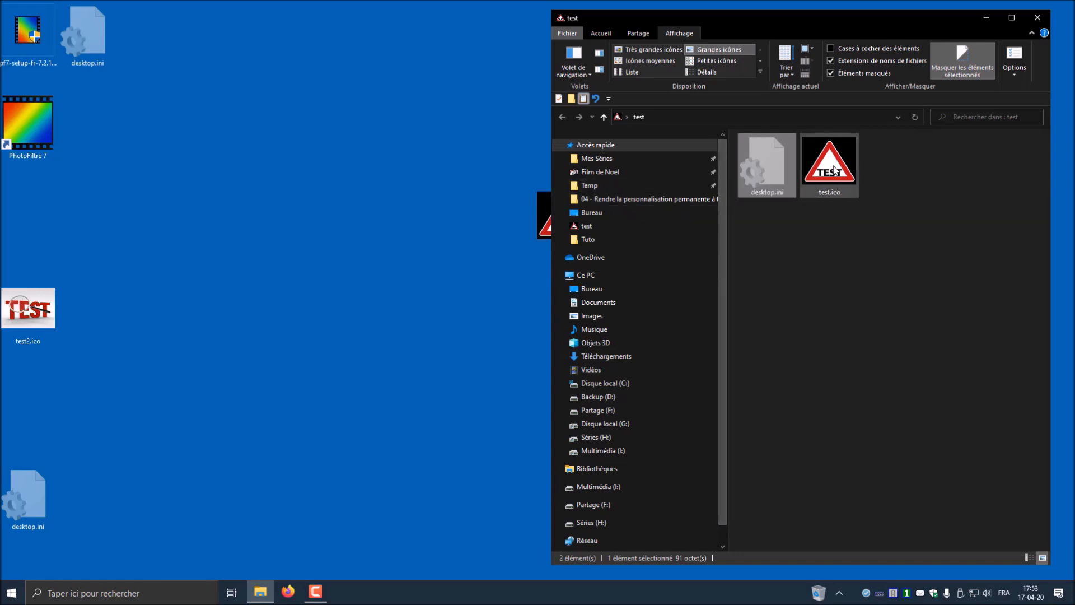
right_click(835, 169)
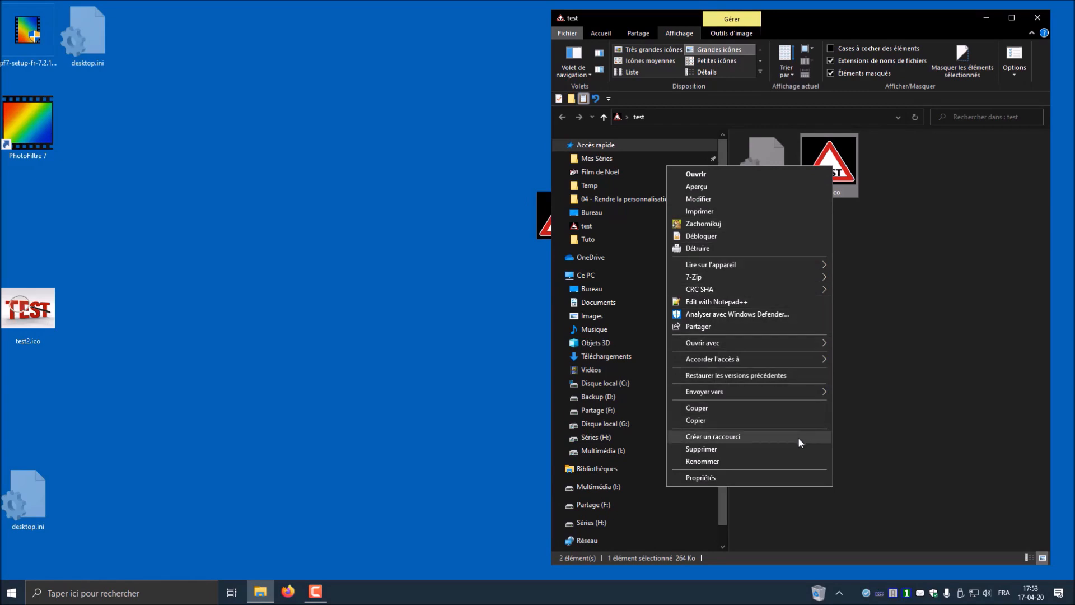
left_click(707, 478)
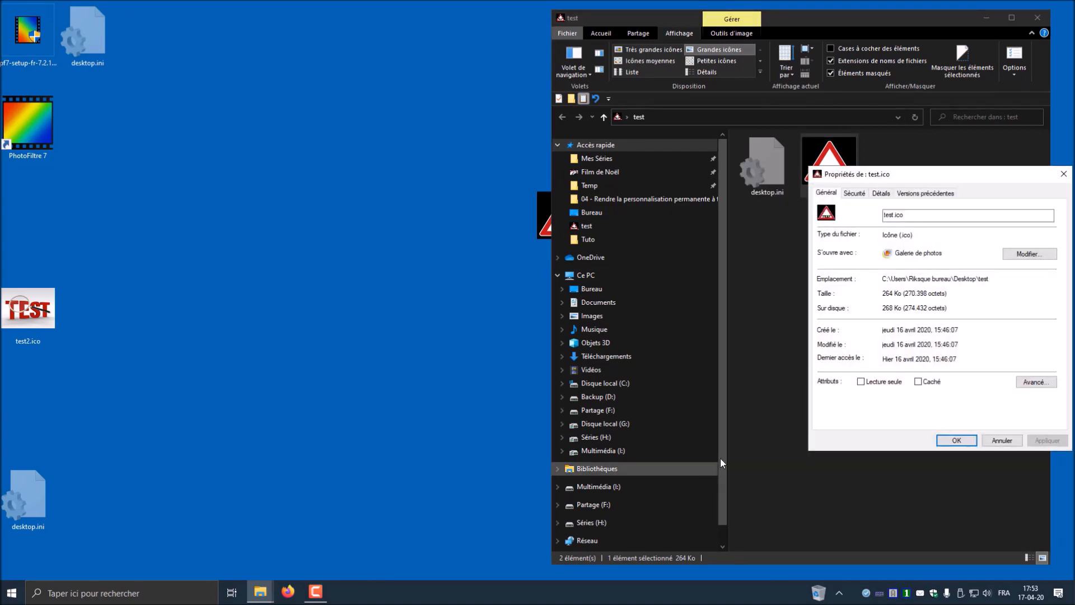
left_click_drag(935, 177, 626, 170)
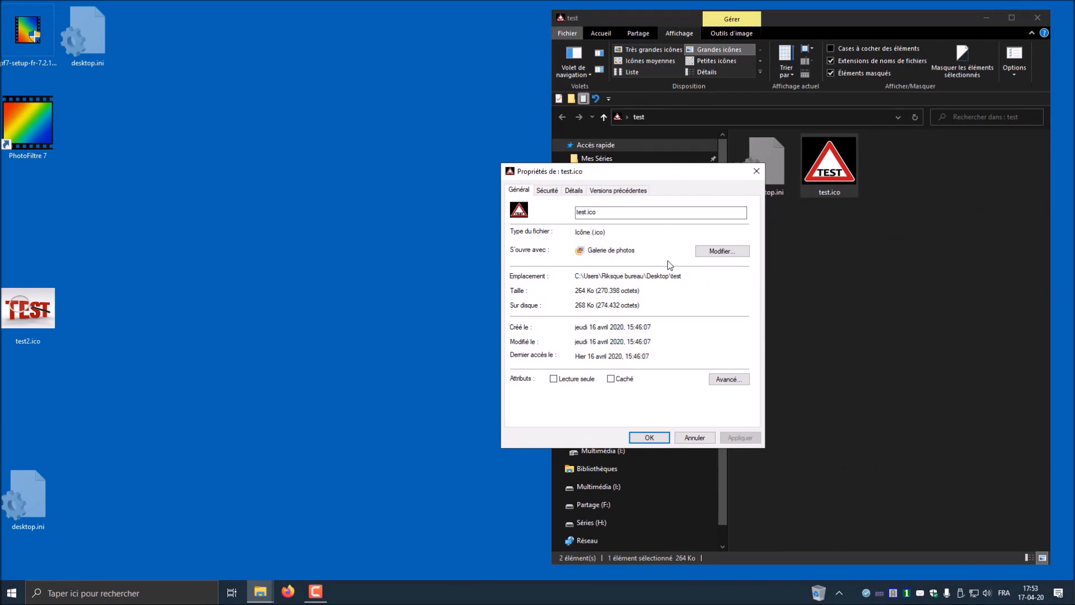
left_click(612, 381)
left_click(742, 439)
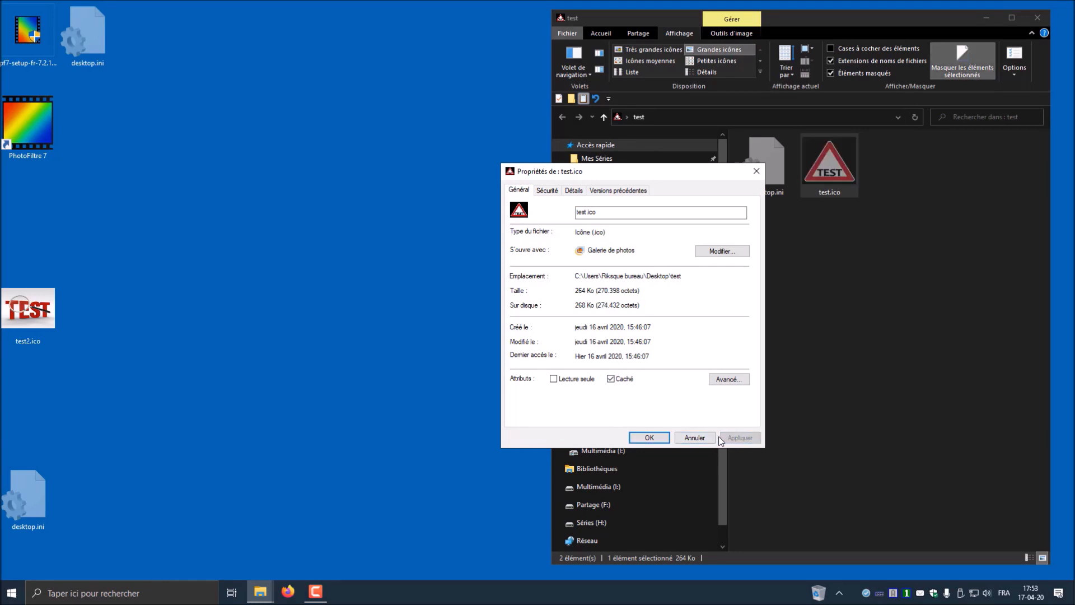
left_click(648, 438)
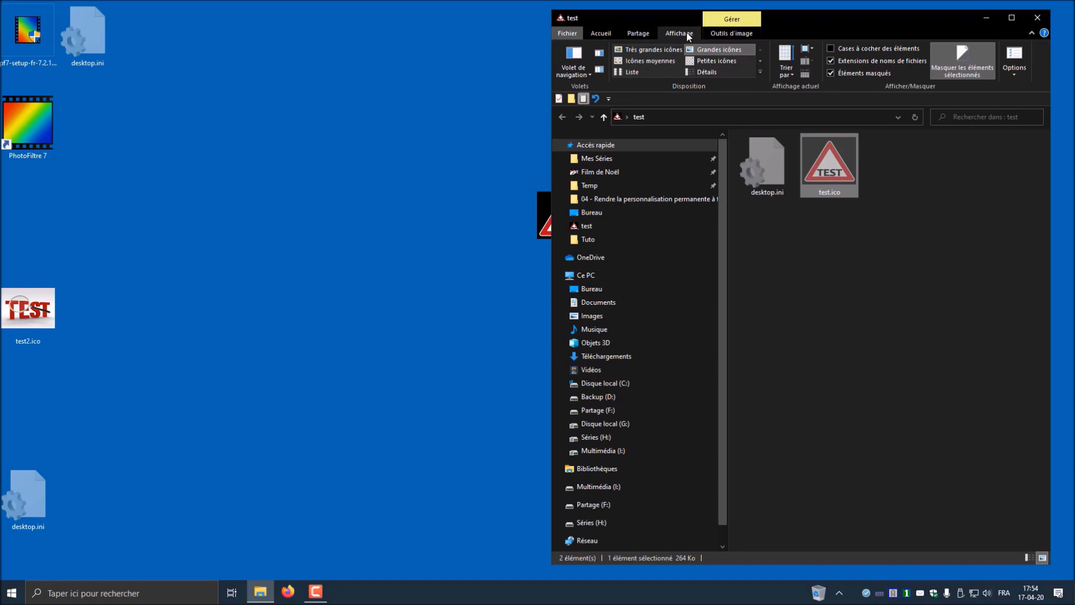
Turn off the display of hidden items, return to the parent desktop folder and close the window
left_click(830, 73)
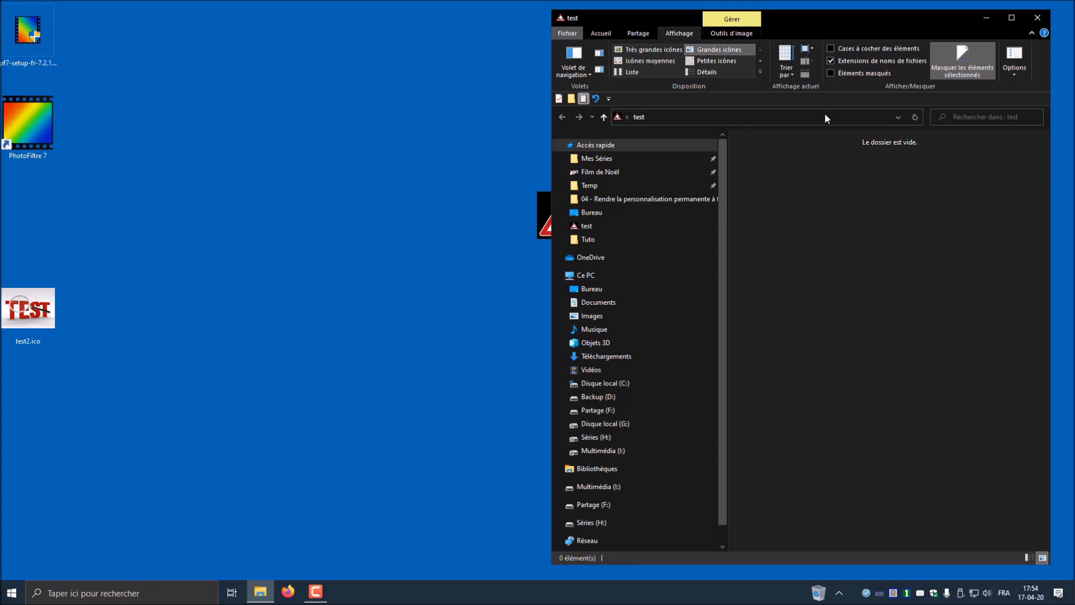
left_click(830, 73)
left_click(831, 74)
left_click(830, 72)
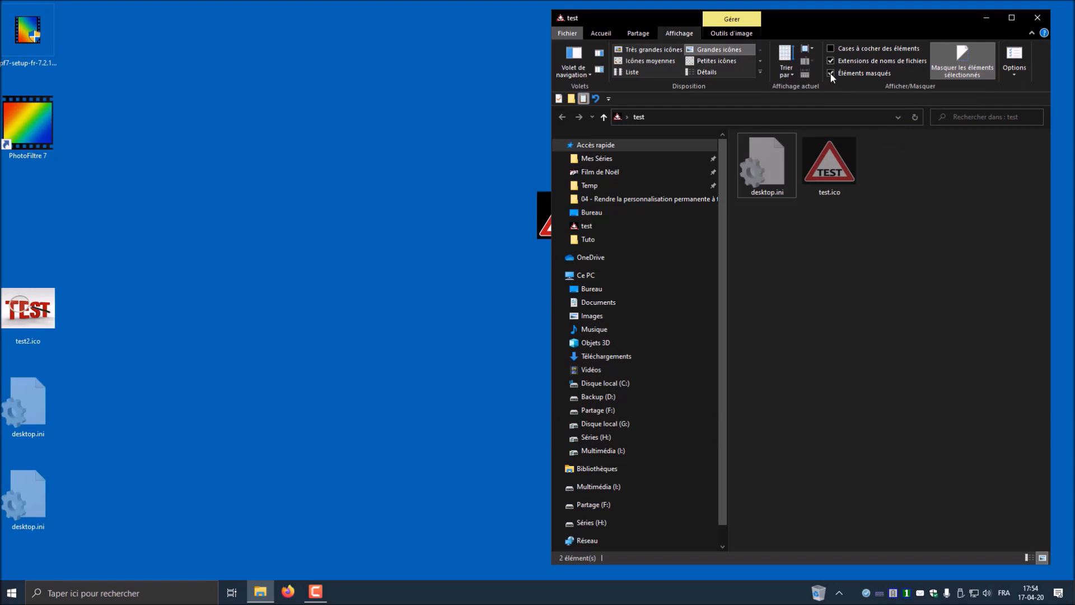
left_click(831, 72)
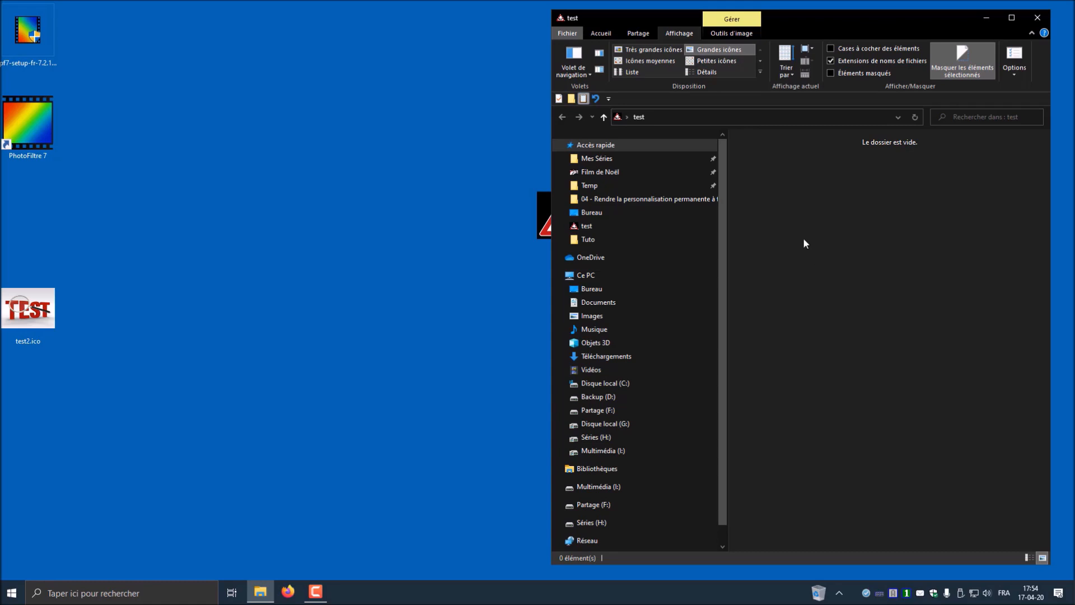
left_click(604, 117)
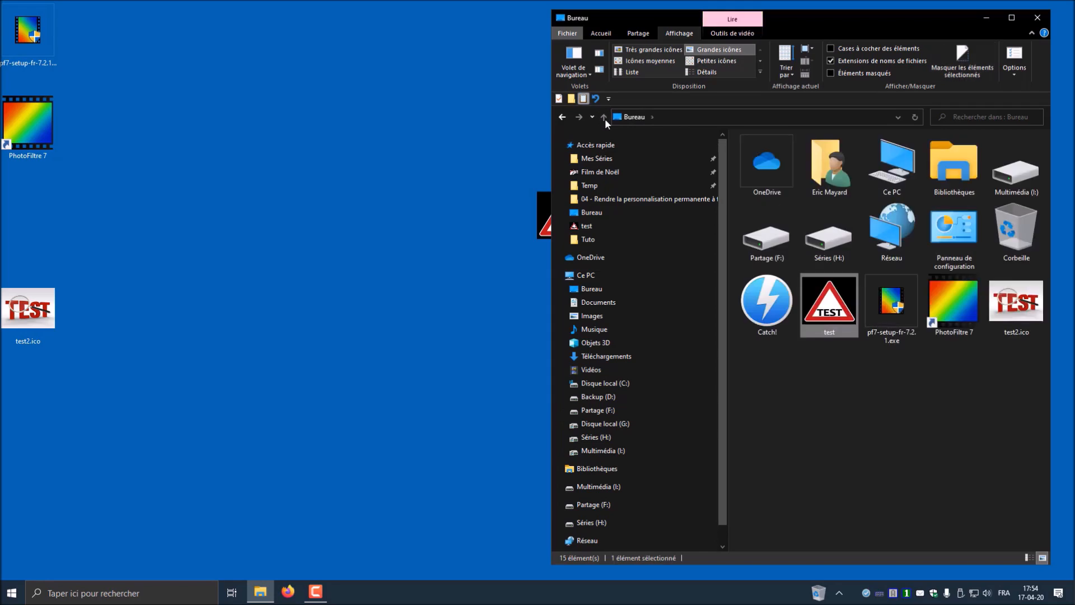
left_click(1037, 18)
Create a folder with the default name Nouveau dossier on the desktop, open it and move the test folder into it
right_click(651, 199)
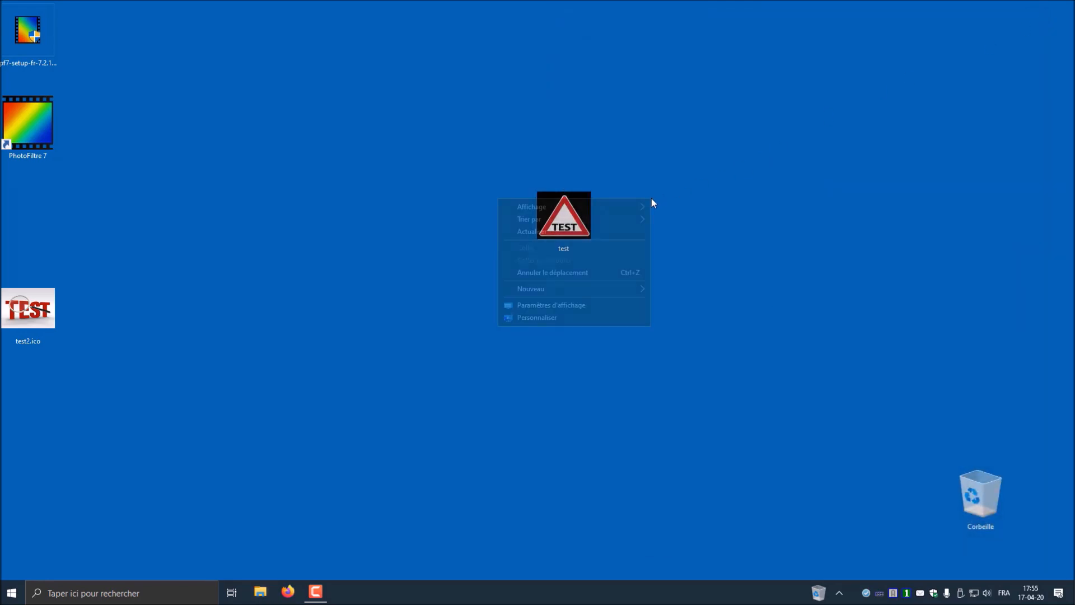
mouse_move(622, 290)
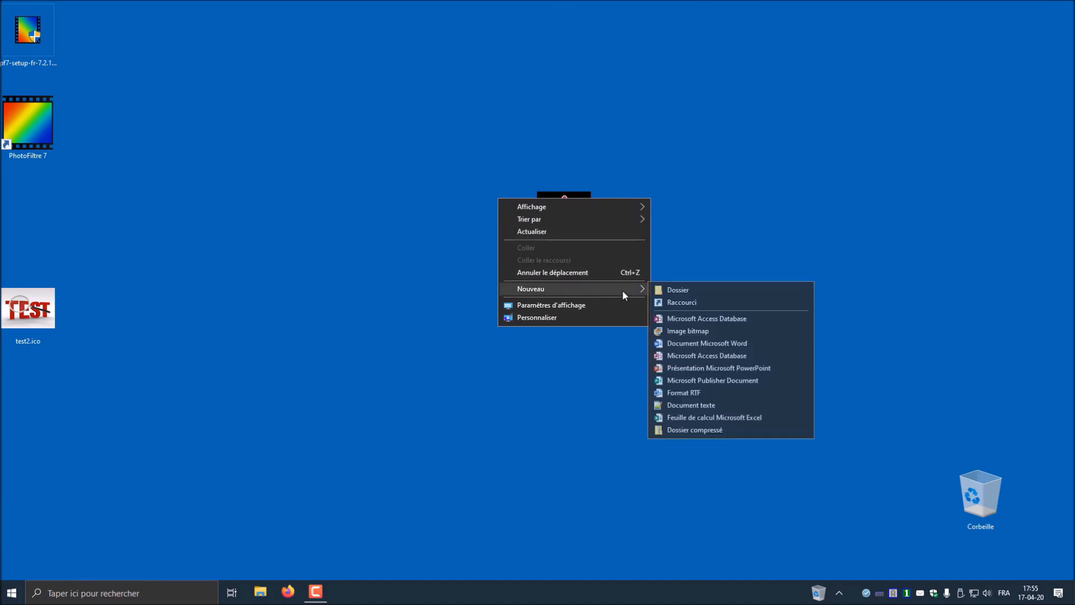
left_click(665, 289)
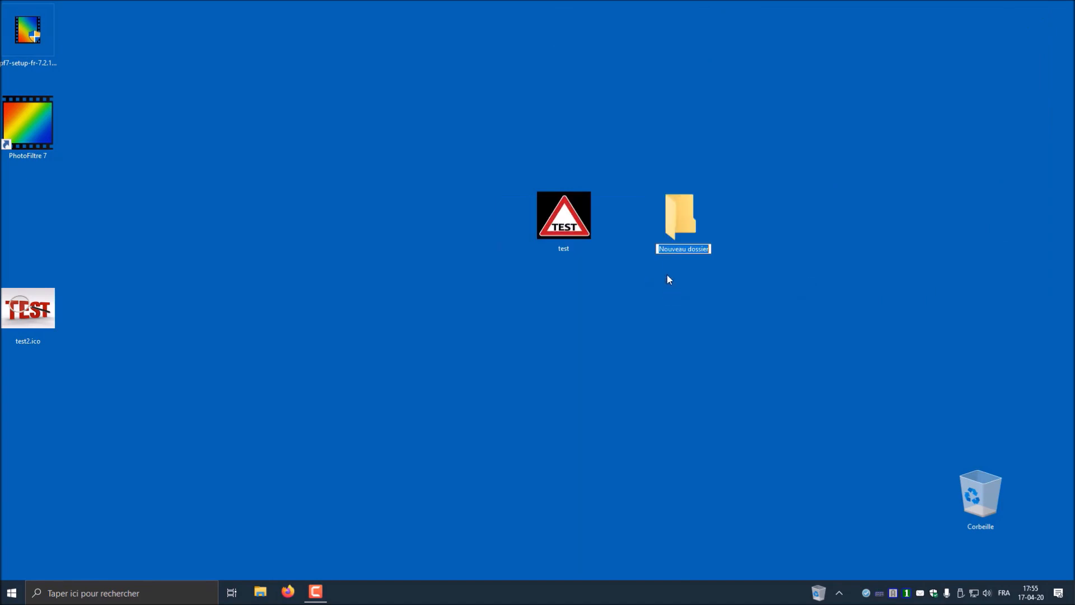
left_click(754, 226)
double_click(680, 228)
left_click_drag(540, 231, 786, 210)
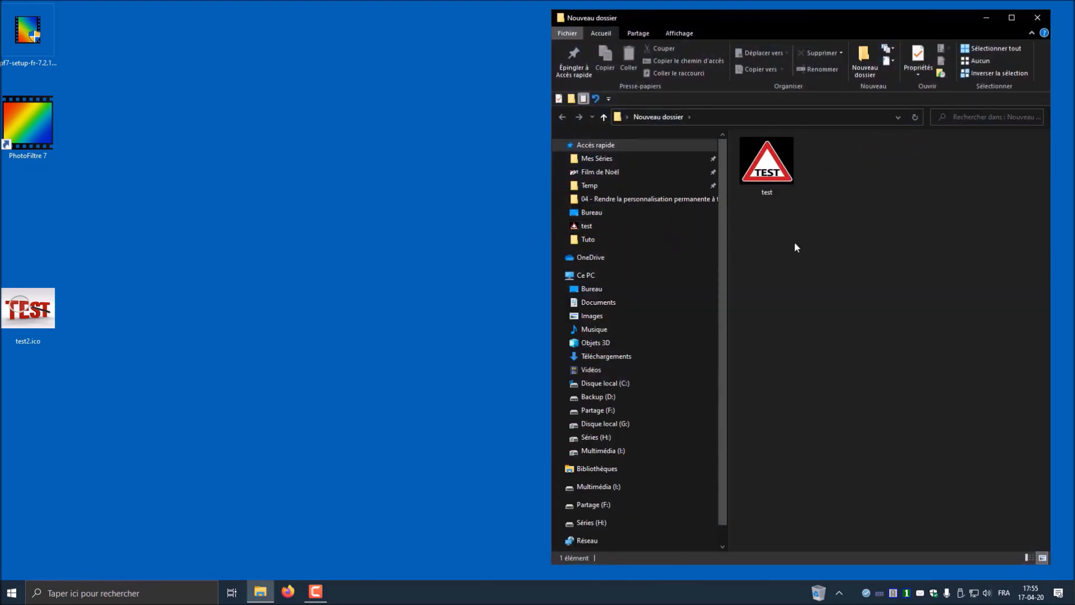
Move the test folder back onto the desktop and delete the empty Nouveau dossier folder
left_click_drag(773, 172, 354, 242)
left_click_drag(354, 240, 354, 240)
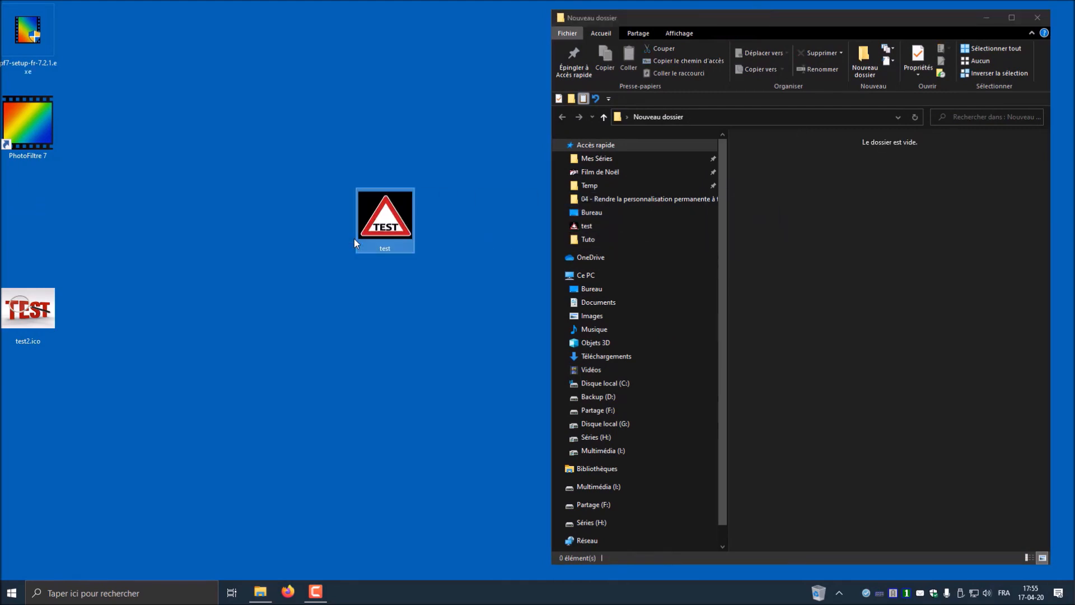
left_click(1039, 18)
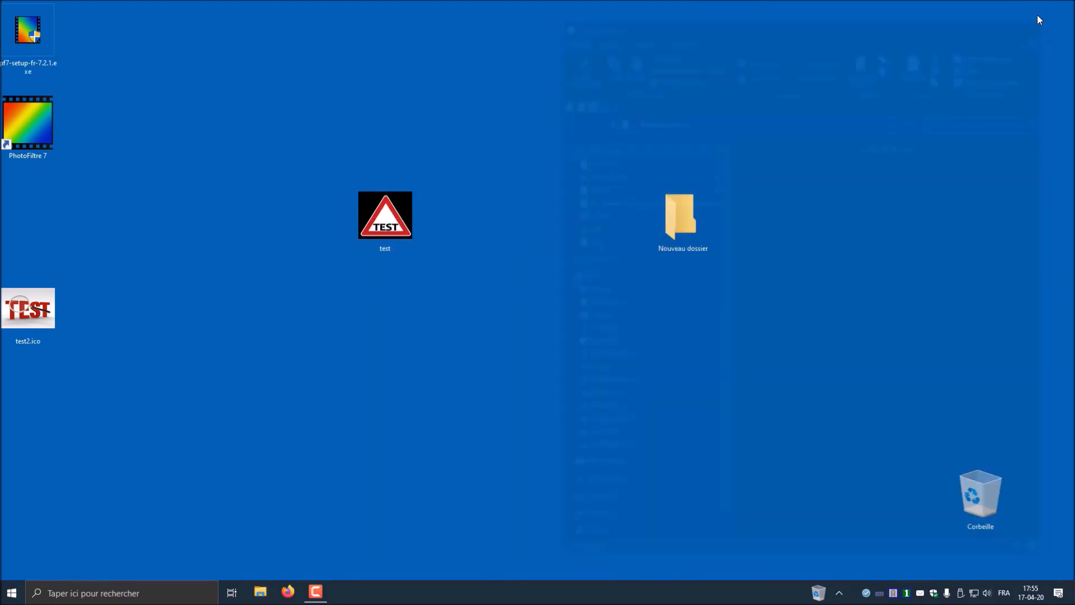
right_click(687, 240)
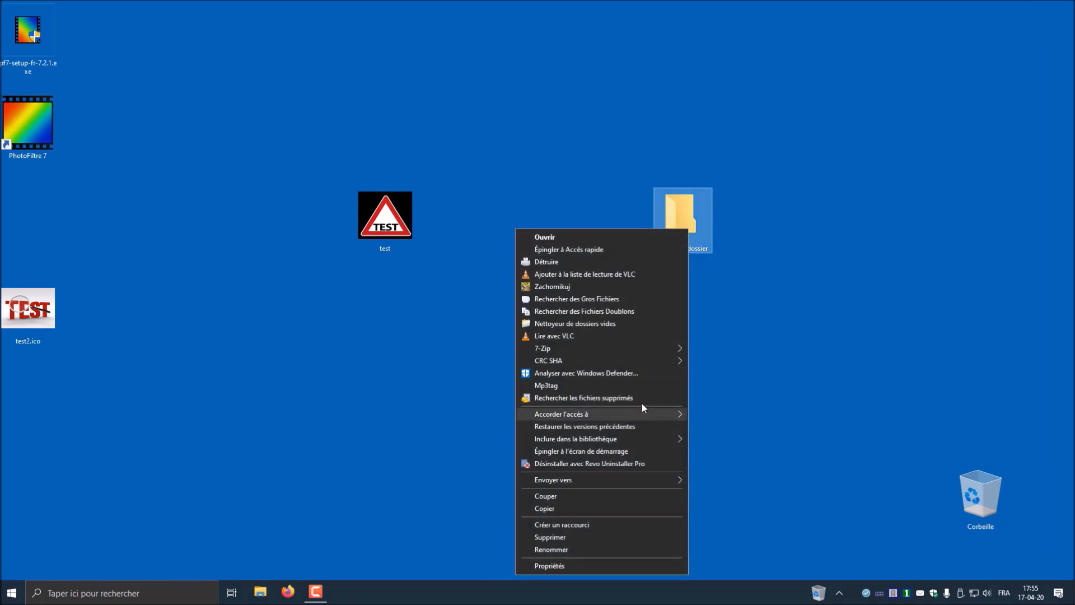
left_click(583, 537)
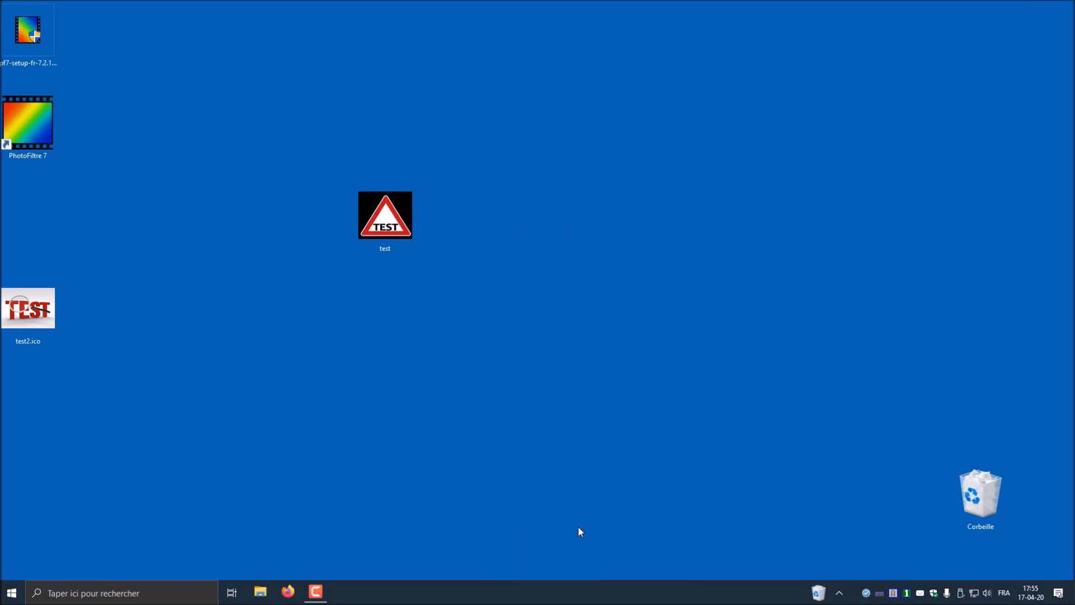